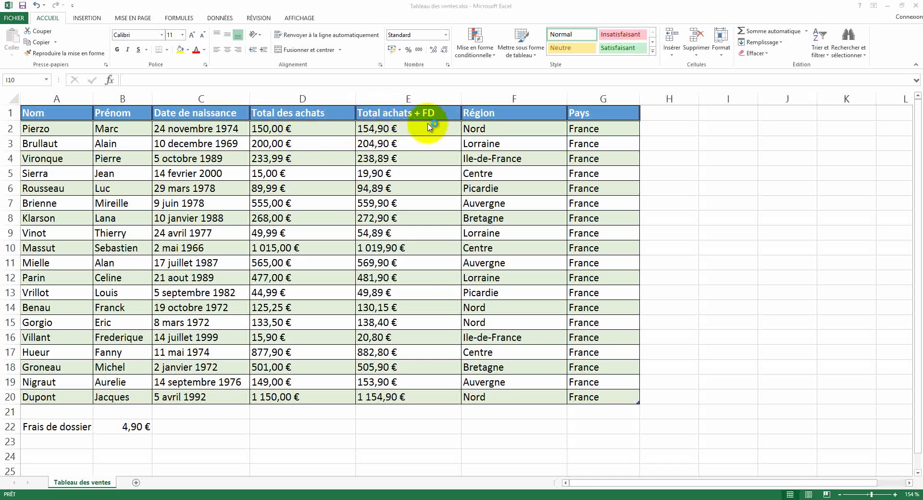
Step: Create a pivot table from the whole sales table (Tableau1) on a new worksheet
{"action": "left_click", "coordinate": [86, 19]}
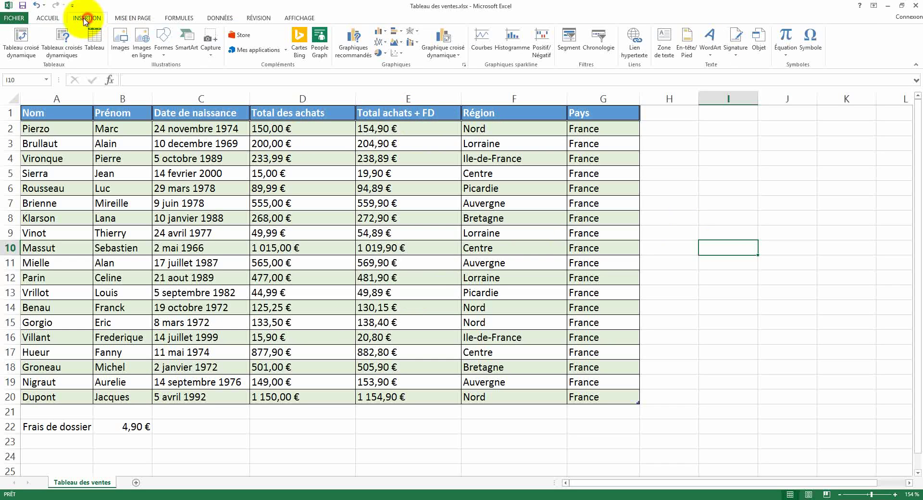
{"action": "left_click", "coordinate": [21, 38]}
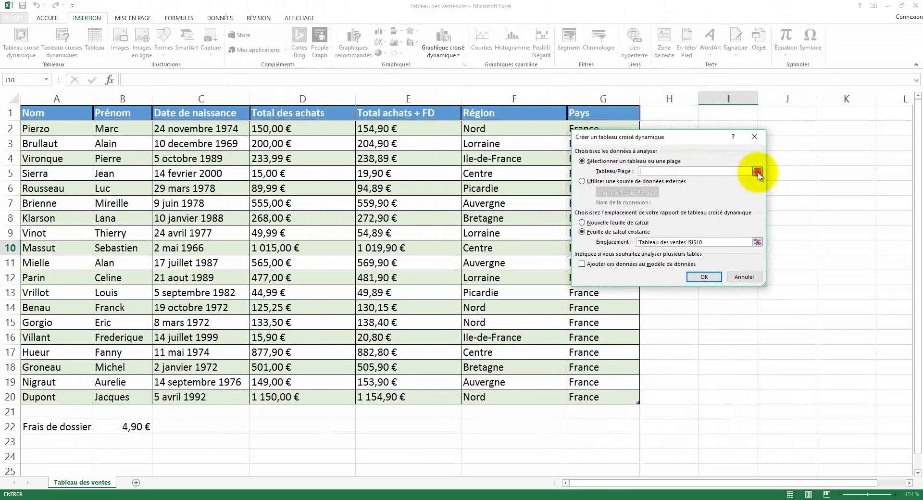
{"action": "left_click", "coordinate": [758, 172]}
{"action": "left_click_drag", "start_coordinate": [25, 114], "coordinate": [587, 389]}
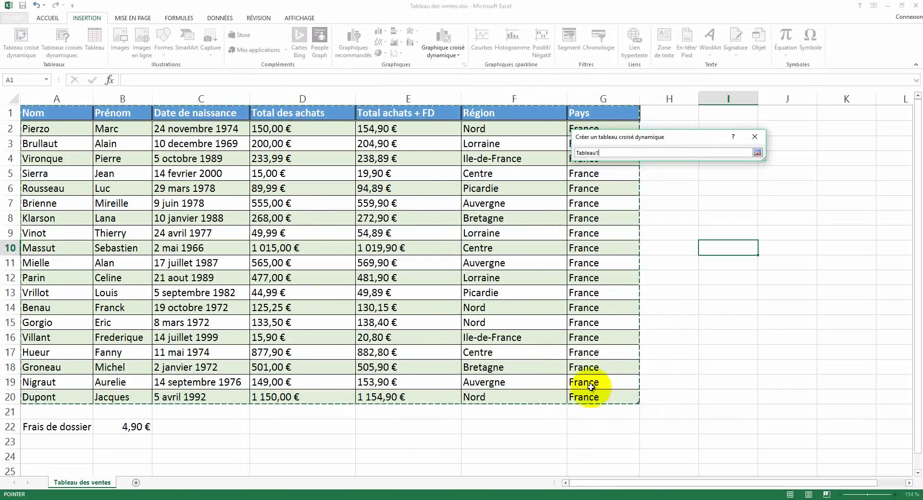
{"action": "left_click", "coordinate": [757, 153]}
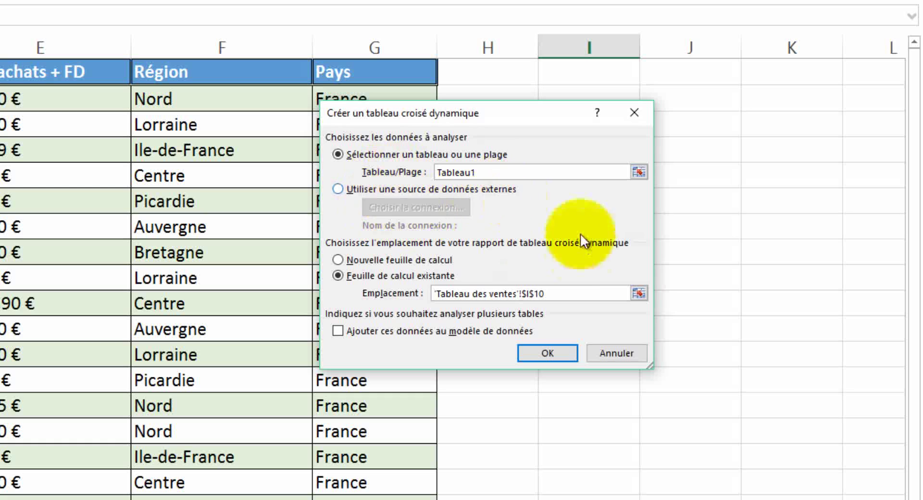
{"action": "left_click", "coordinate": [352, 260]}
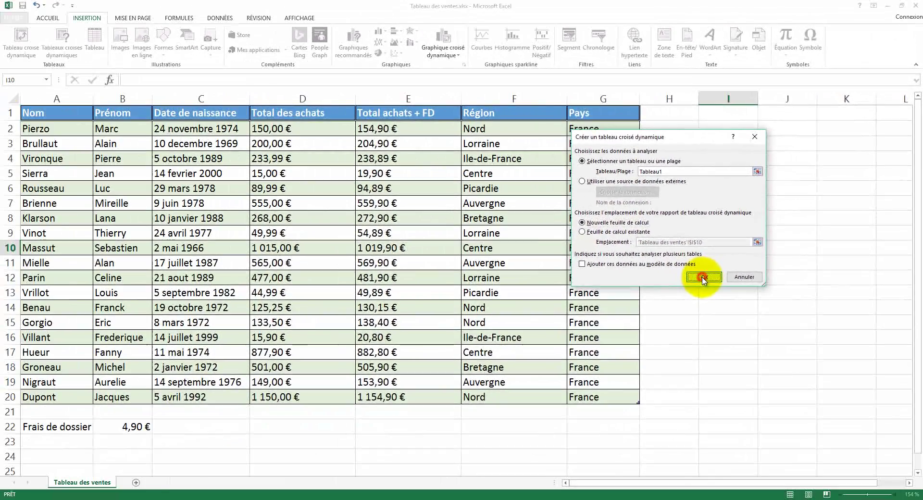
{"action": "left_click", "coordinate": [563, 346]}
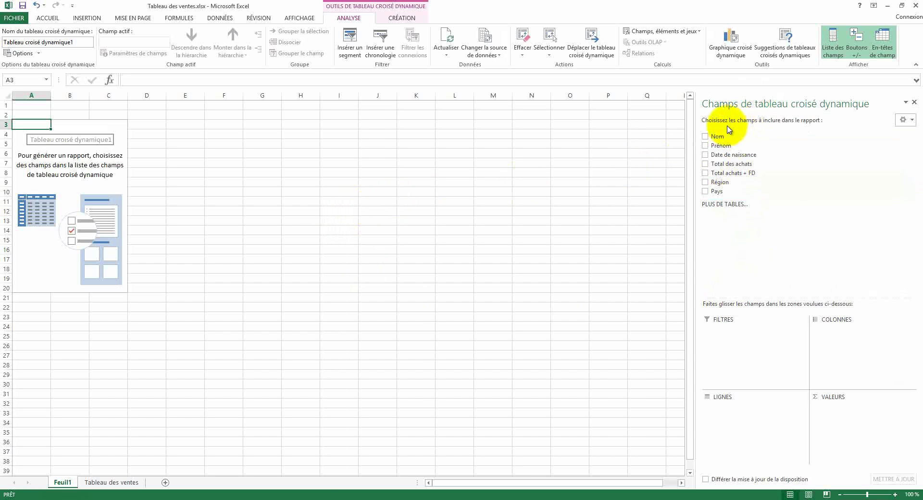
Step: Add the Nom field to the pivot table's rows and the Total des achats field to its values
{"action": "left_click", "coordinate": [705, 137]}
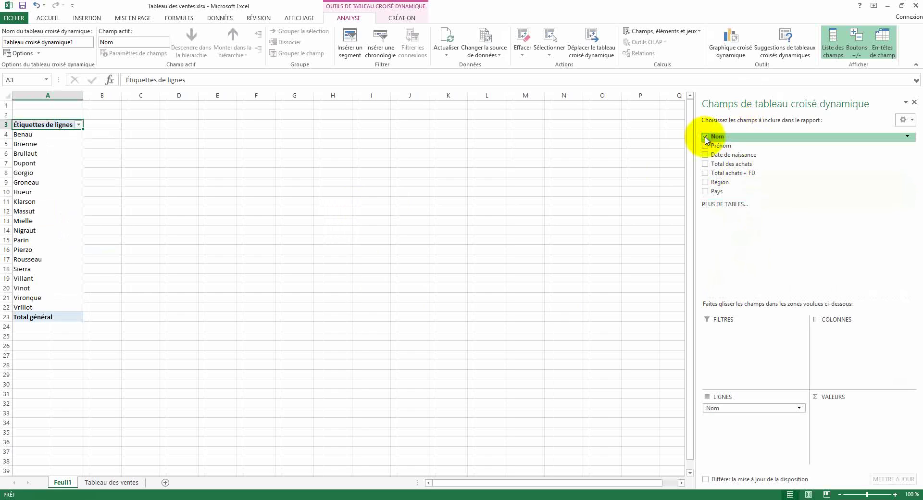
{"action": "left_click", "coordinate": [705, 164]}
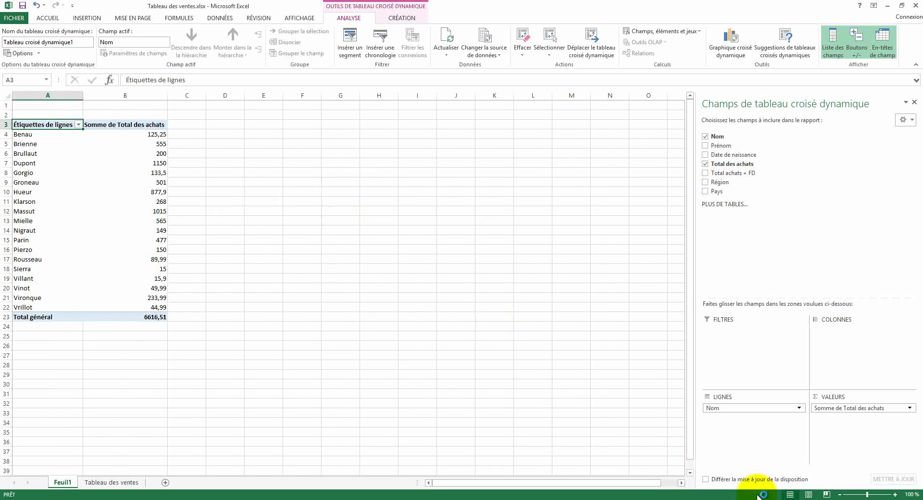
{"action": "left_click_drag", "start_coordinate": [866, 494], "coordinate": [873, 497]}
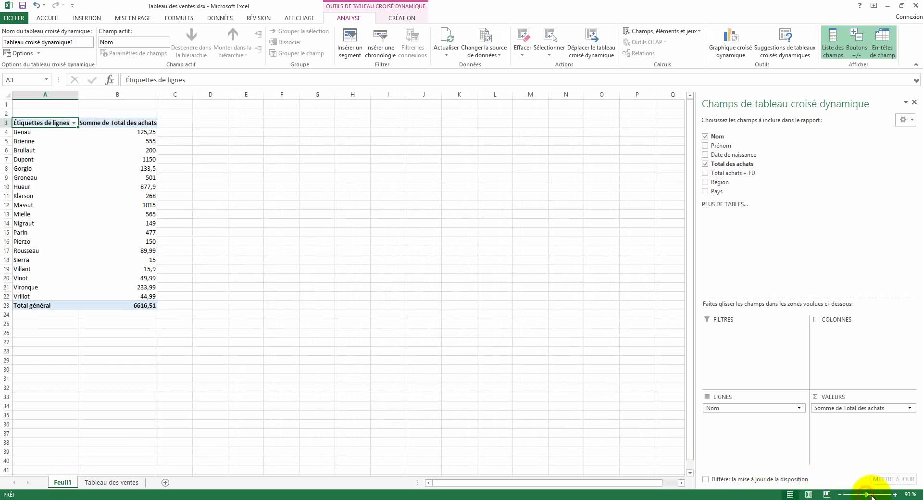
{"action": "left_click", "coordinate": [895, 495]}
{"action": "left_click", "coordinate": [895, 495]}
{"action": "left_click", "coordinate": [895, 494]}
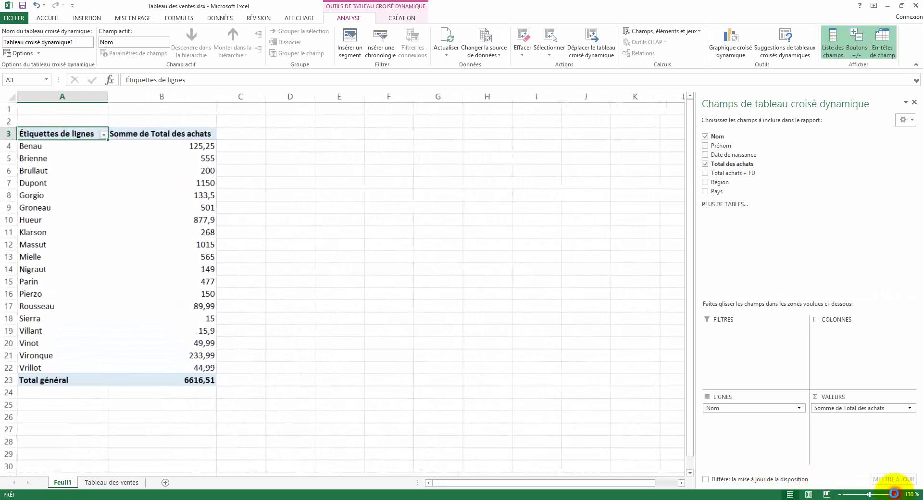
{"action": "left_click", "coordinate": [895, 494]}
{"action": "left_click", "coordinate": [895, 494]}
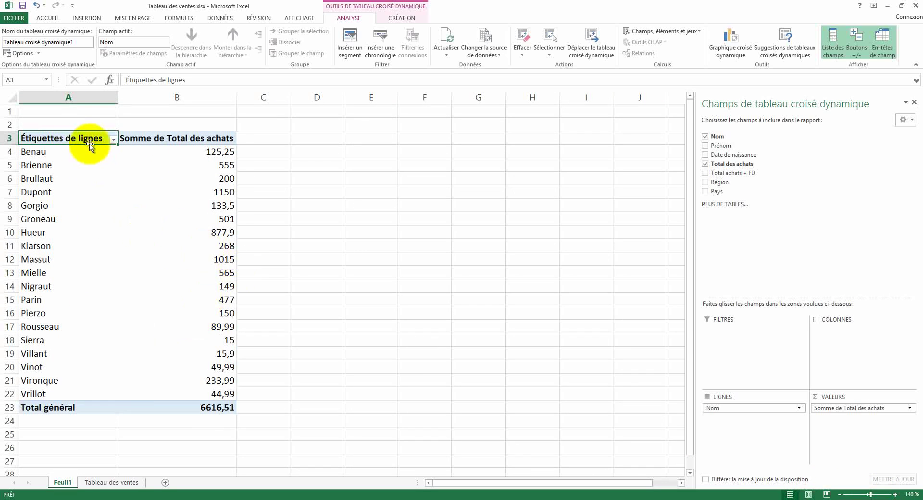
Step: Filter the row labels down to three selected last names, and clear the filter on Nom
{"action": "left_click", "coordinate": [113, 140]}
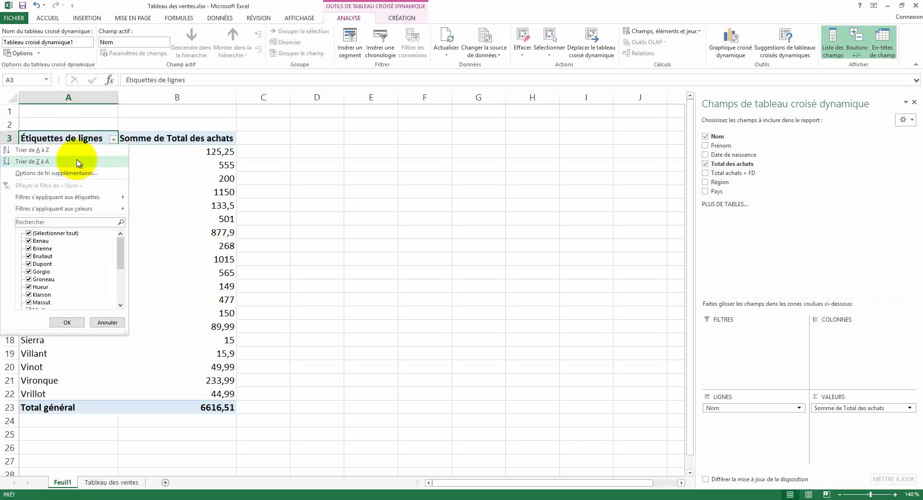
{"action": "mouse_move", "coordinate": [68, 197]}
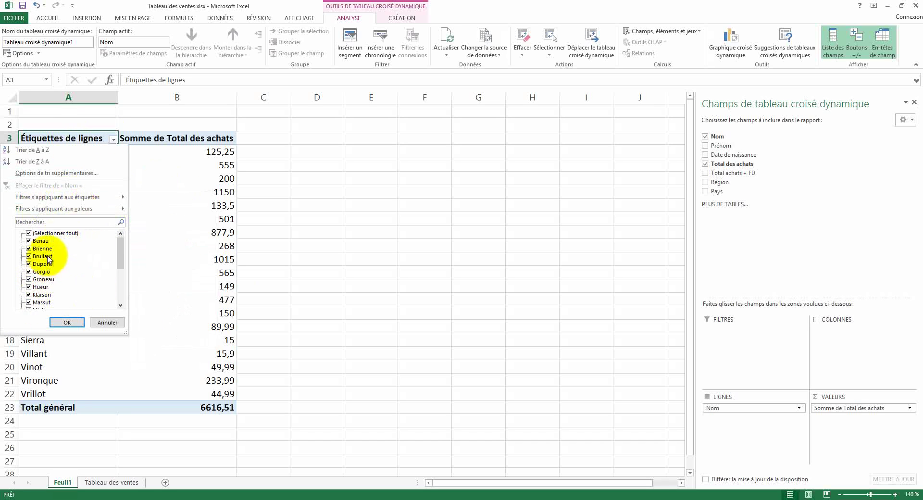
{"action": "mouse_move", "coordinate": [121, 257]}
{"action": "left_mouse_down"}
{"action": "mouse_move", "coordinate": [122, 288]}
{"action": "mouse_move", "coordinate": [119, 248]}
{"action": "left_mouse_up"}
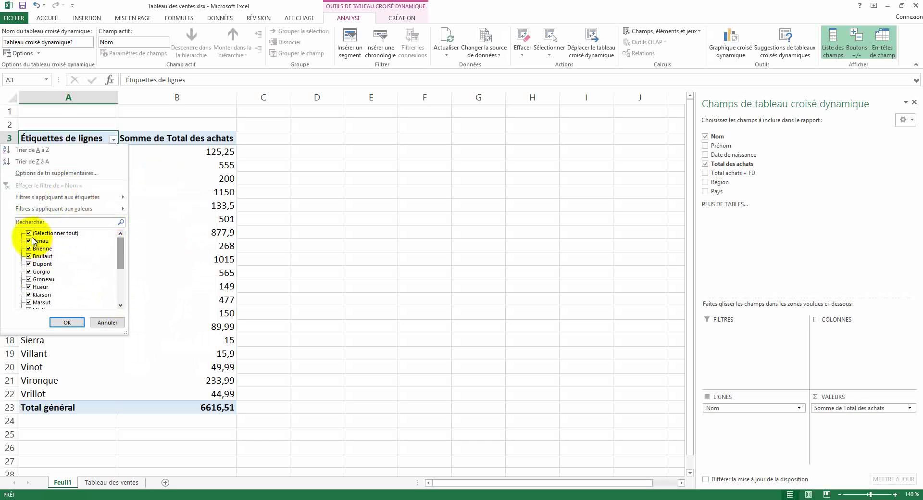
{"action": "left_click", "coordinate": [30, 233]}
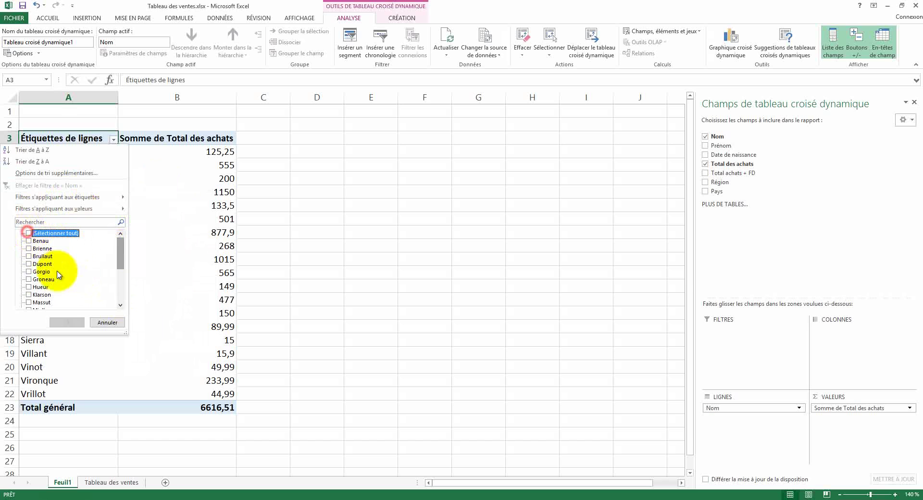
{"action": "left_click", "coordinate": [29, 265]}
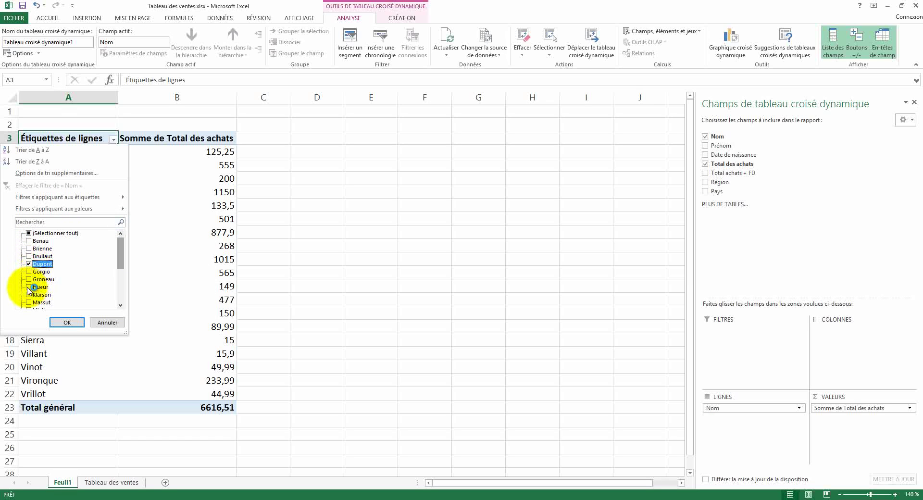
{"action": "left_click", "coordinate": [29, 288]}
{"action": "left_click", "coordinate": [29, 294]}
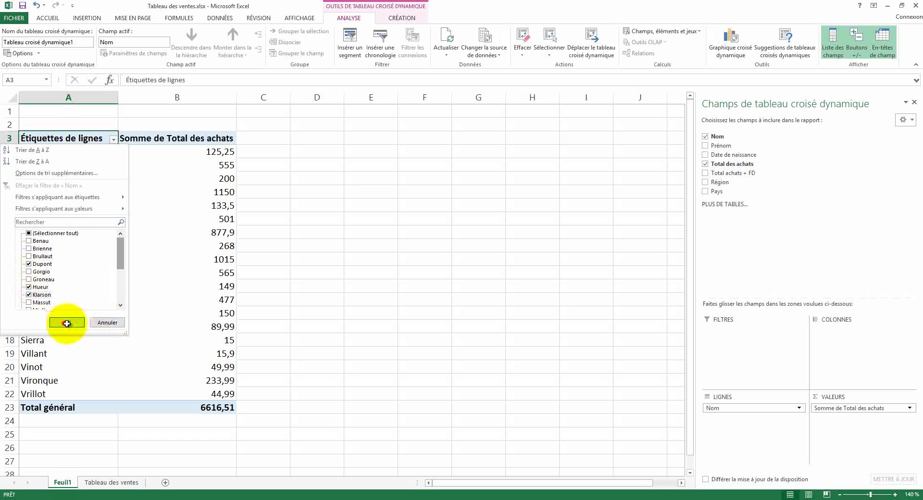
{"action": "left_click", "coordinate": [67, 323]}
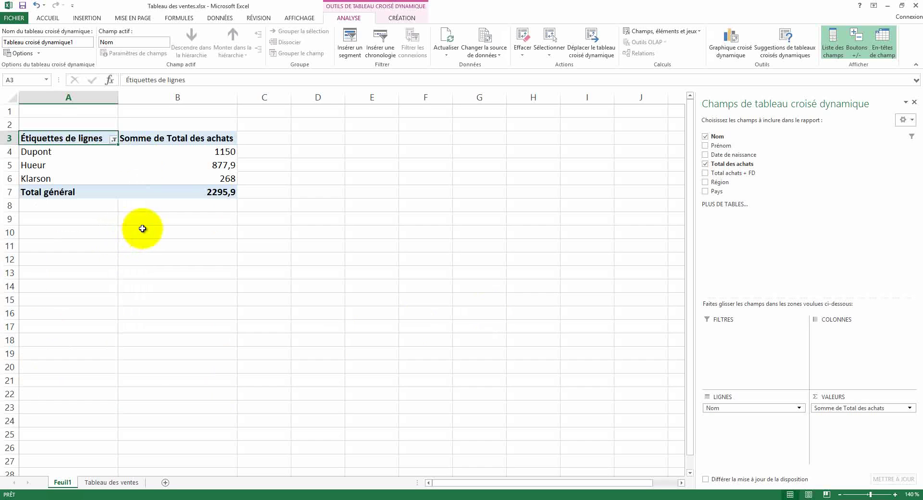
{"action": "left_click", "coordinate": [113, 140]}
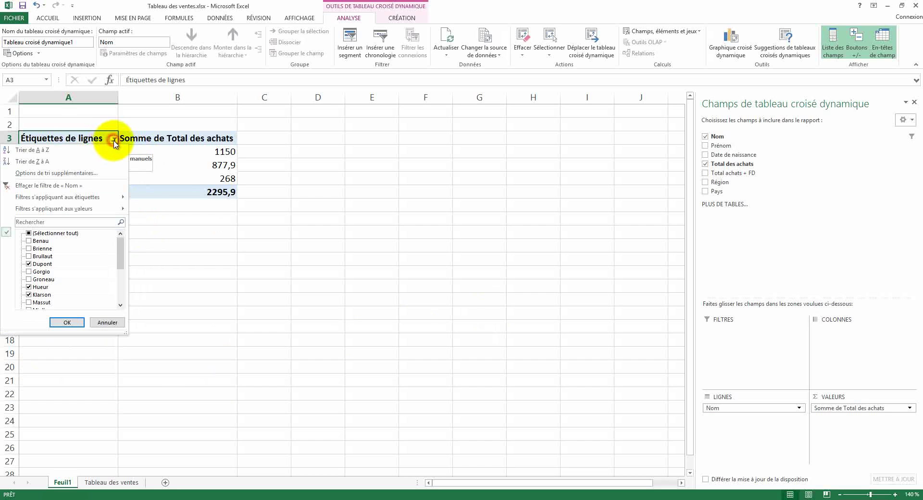
{"action": "left_click", "coordinate": [30, 186]}
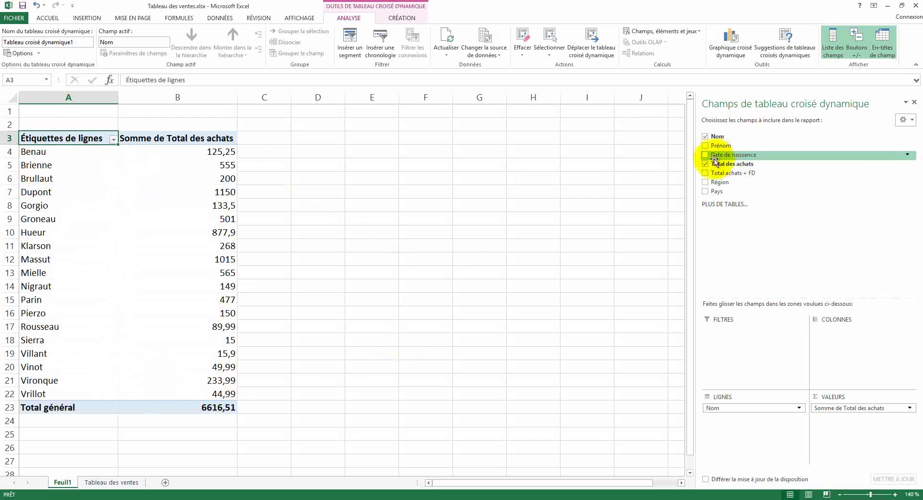
Step: Add the Total achats + FD field to the pivot table's values and remove it again
{"action": "left_click", "coordinate": [705, 174]}
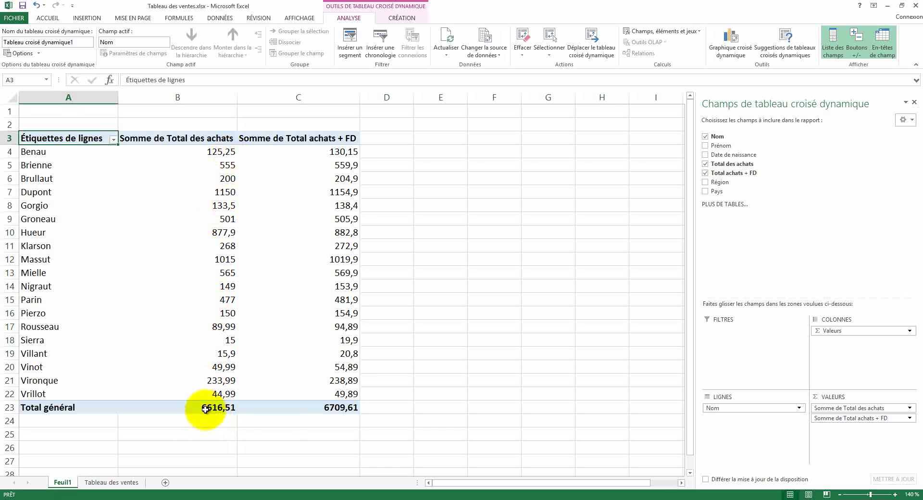
{"action": "mouse_move", "coordinate": [325, 411]}
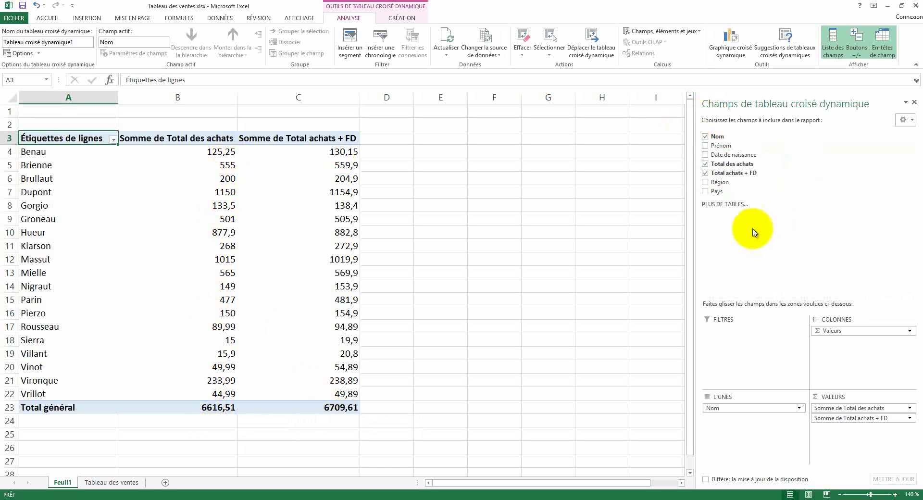
{"action": "left_click", "coordinate": [706, 173]}
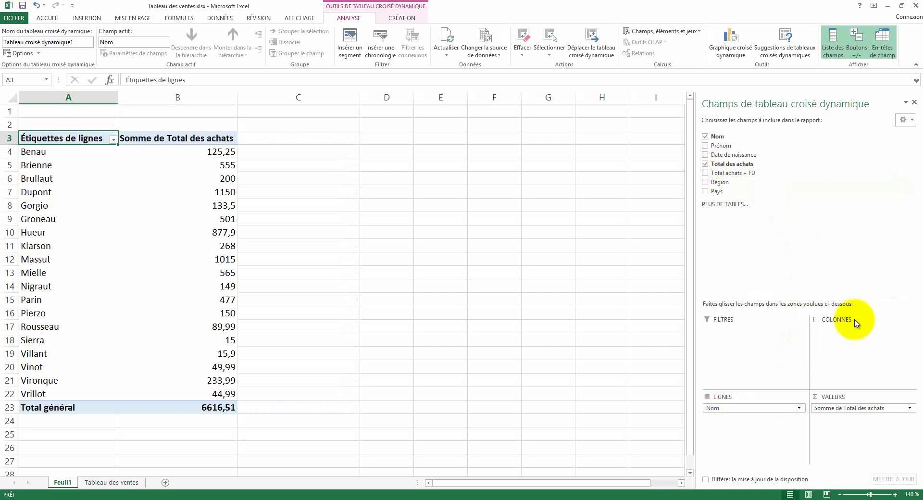
{"action": "left_click_drag", "start_coordinate": [745, 174], "coordinate": [846, 330]}
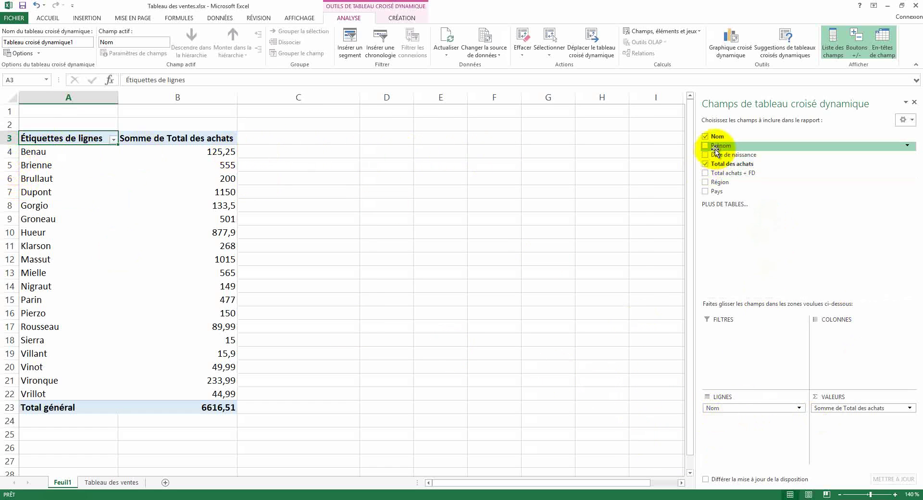
Step: Add the Prénom field to the rows beneath Nom, and collapse and re-expand the first name's group
{"action": "left_click_drag", "start_coordinate": [717, 146], "coordinate": [738, 420]}
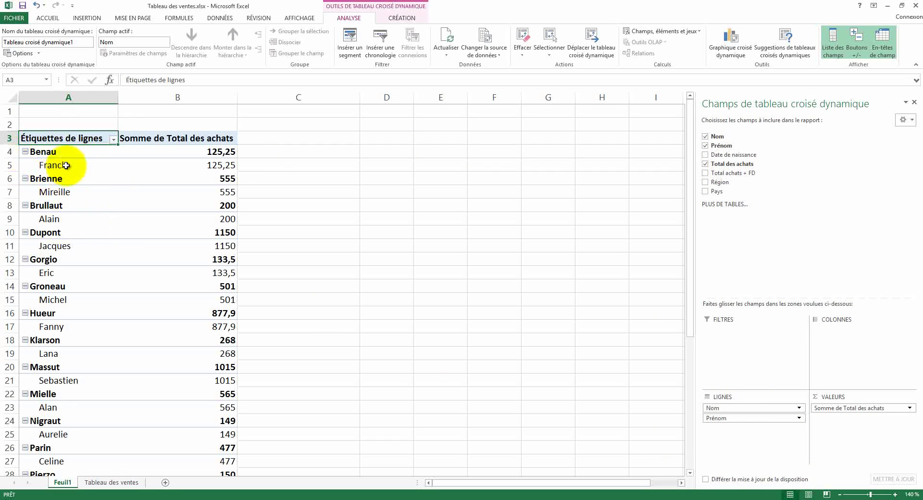
{"action": "left_click", "coordinate": [25, 152]}
{"action": "left_click", "coordinate": [25, 152]}
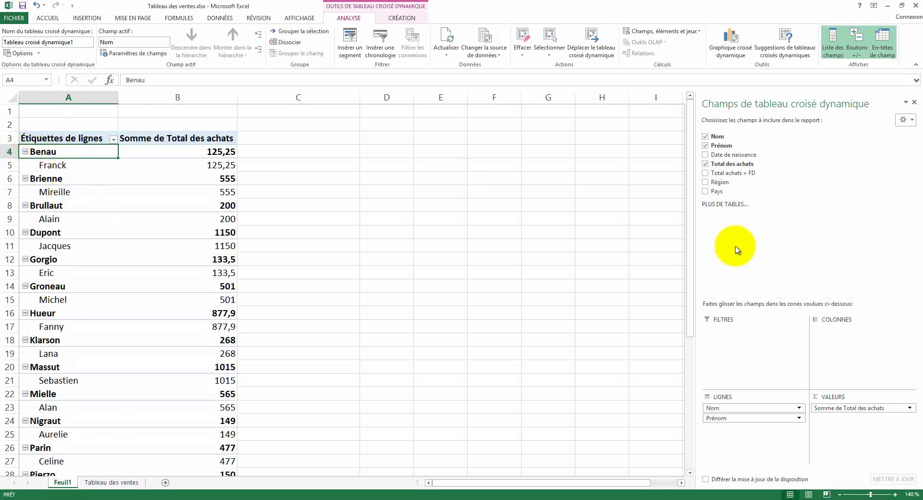
Step: Add the Pays and Région fields to the rows beneath Prénom, with Région placed above Pays
{"action": "left_click_drag", "start_coordinate": [714, 191], "coordinate": [737, 433]}
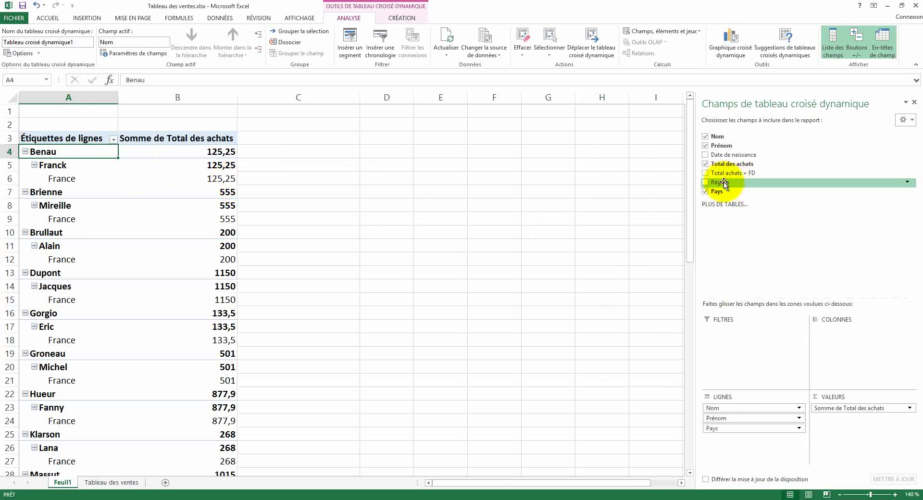
{"action": "left_click_drag", "start_coordinate": [751, 182], "coordinate": [731, 438]}
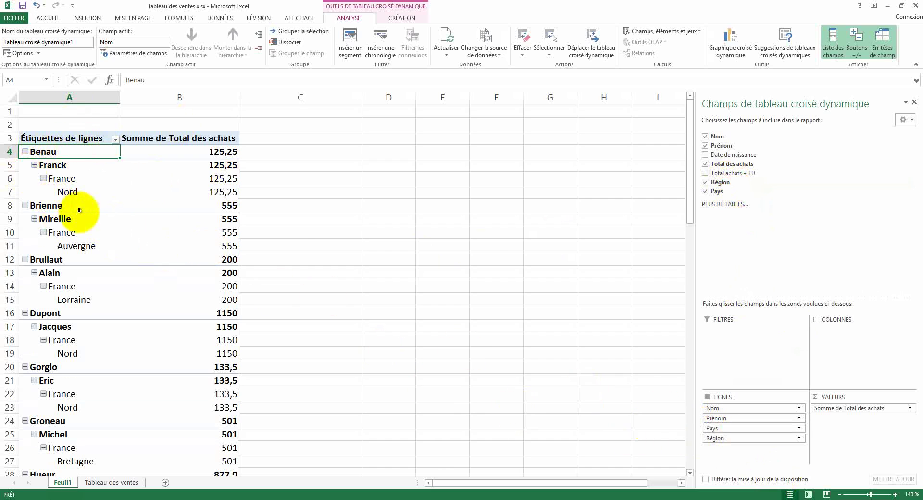
{"action": "left_click_drag", "start_coordinate": [715, 443], "coordinate": [714, 427]}
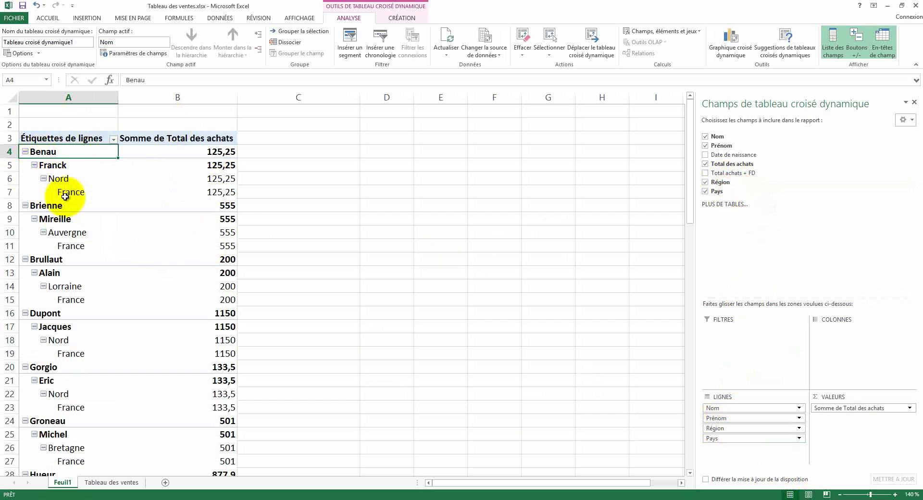
Step: Remove the Prénom, Région and Pays fields from the pivot table's rows, leaving only Nom
{"action": "left_click", "coordinate": [780, 420]}
{"action": "left_click", "coordinate": [782, 421]}
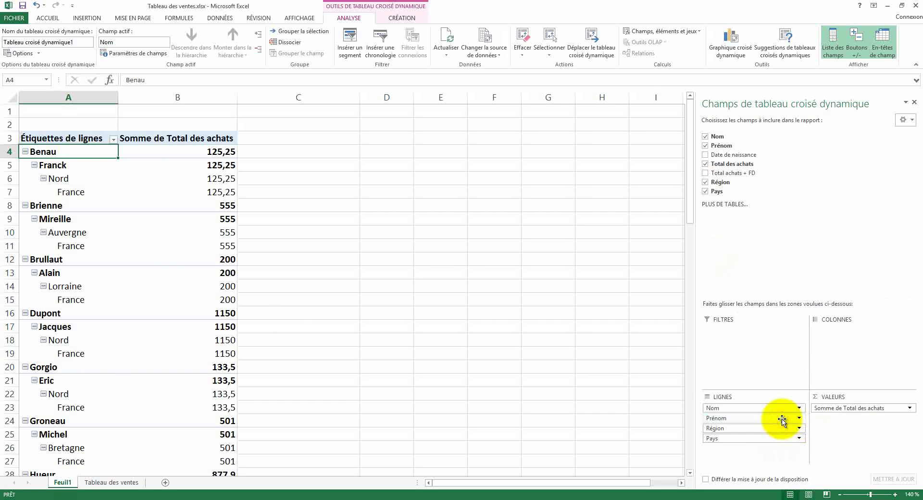
{"action": "left_click", "coordinate": [799, 419]}
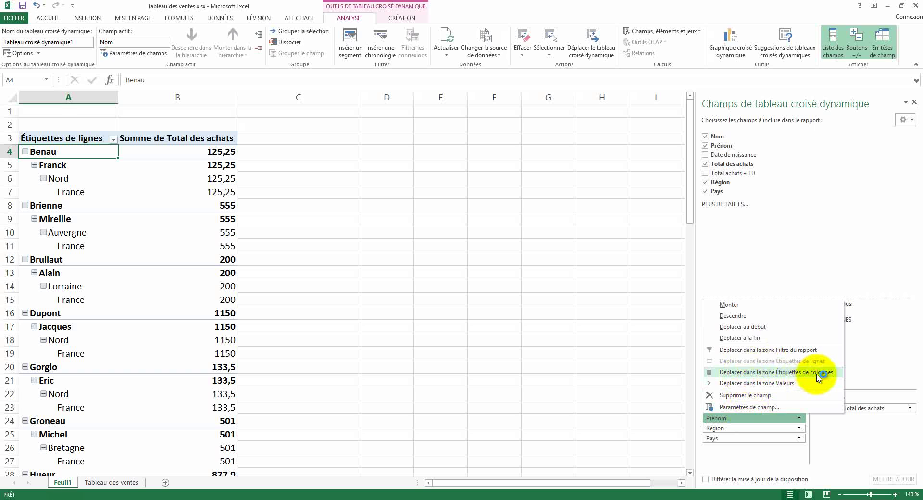
{"action": "left_click", "coordinate": [873, 351]}
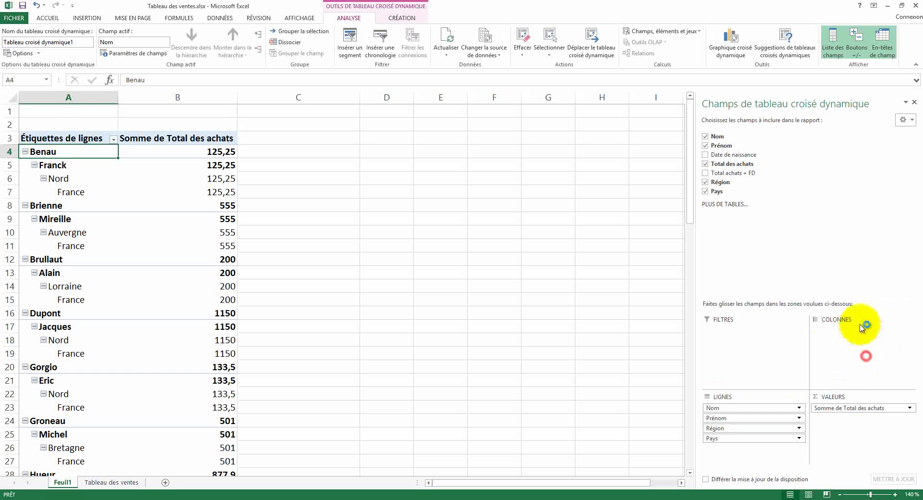
{"action": "left_click", "coordinate": [800, 422]}
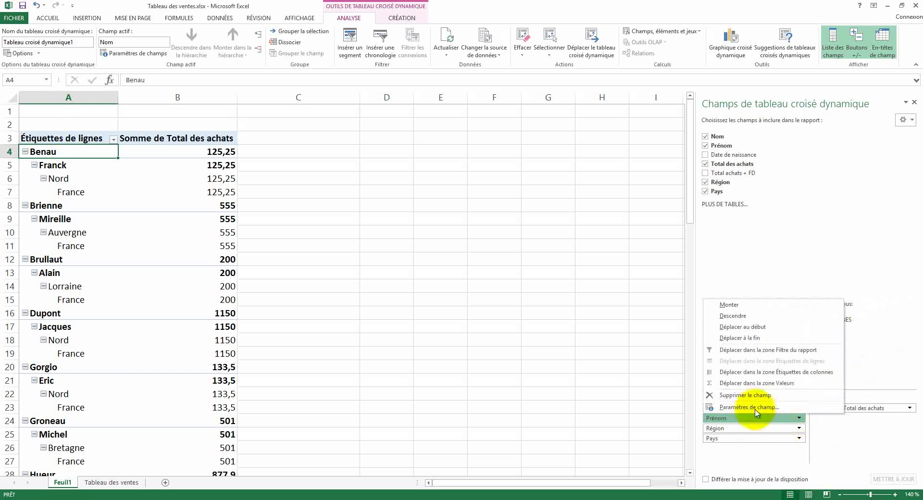
{"action": "left_click", "coordinate": [754, 405]}
{"action": "left_click", "coordinate": [800, 420]}
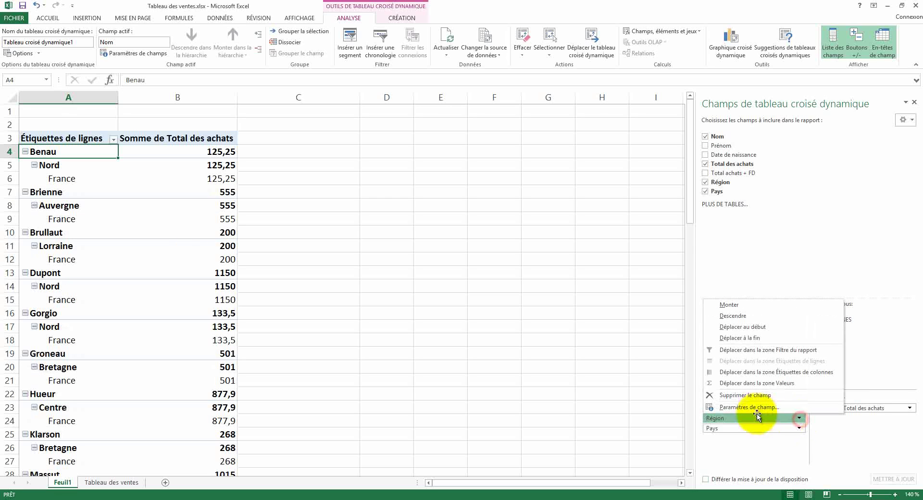
{"action": "left_click", "coordinate": [762, 456]}
{"action": "left_click", "coordinate": [800, 420]}
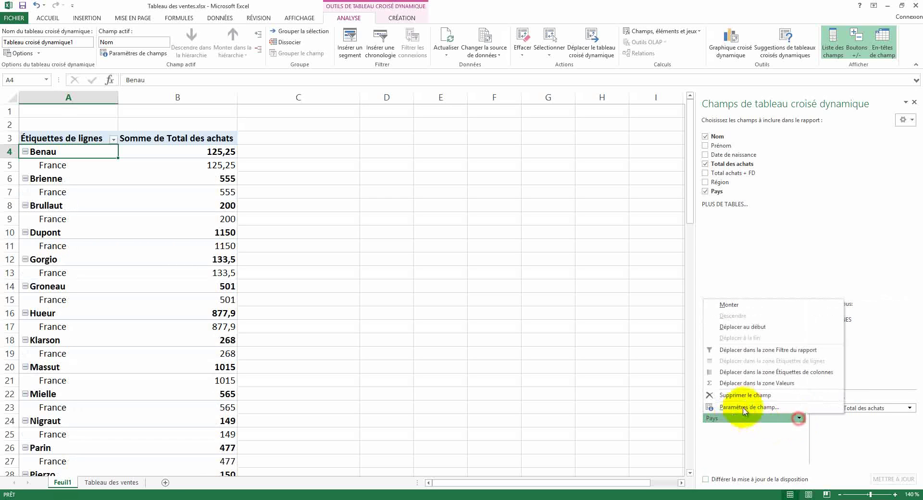
{"action": "left_click", "coordinate": [759, 405]}
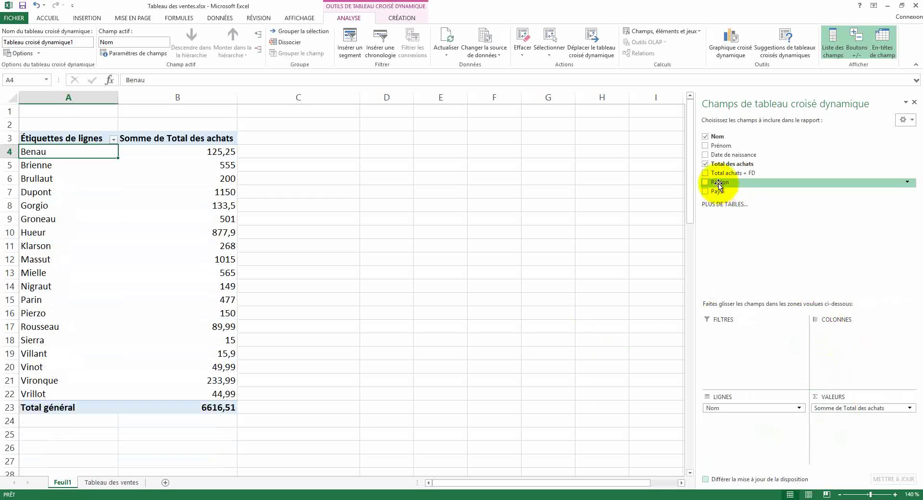
Step: Add the Région field to the pivot table's columns, checking the Picardie amounts and regional totals, and narrow column B
{"action": "left_click_drag", "start_coordinate": [719, 185], "coordinate": [845, 361]}
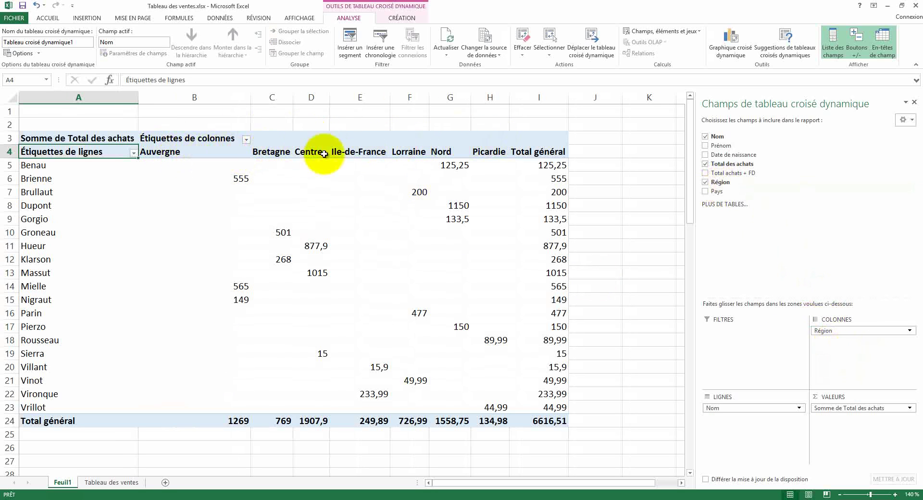
{"action": "left_click", "coordinate": [482, 153]}
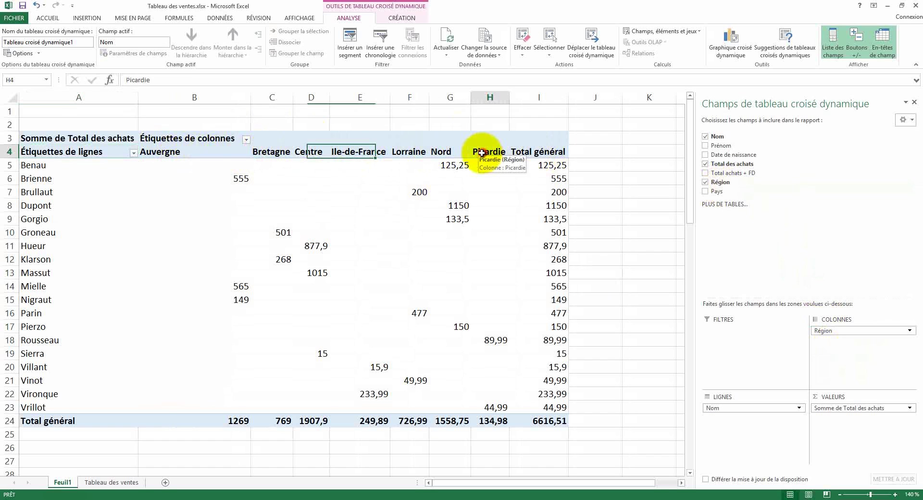
{"action": "left_click", "coordinate": [495, 342]}
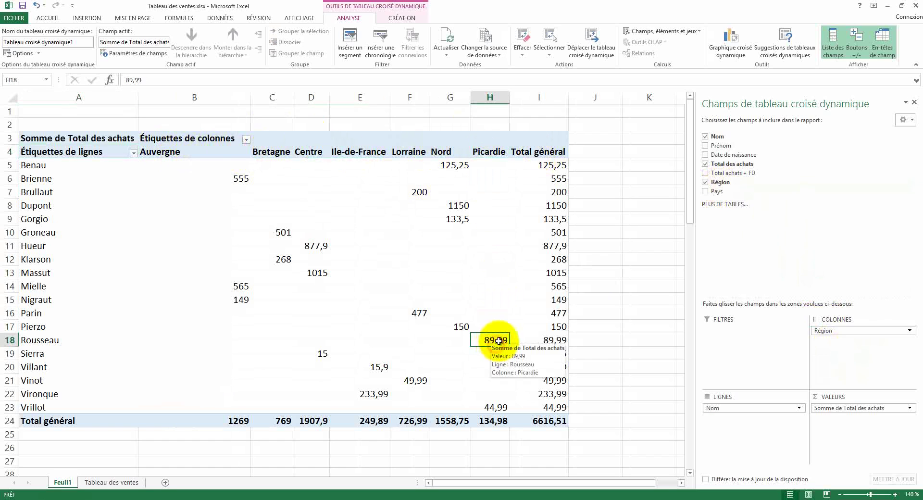
{"action": "left_click", "coordinate": [495, 408]}
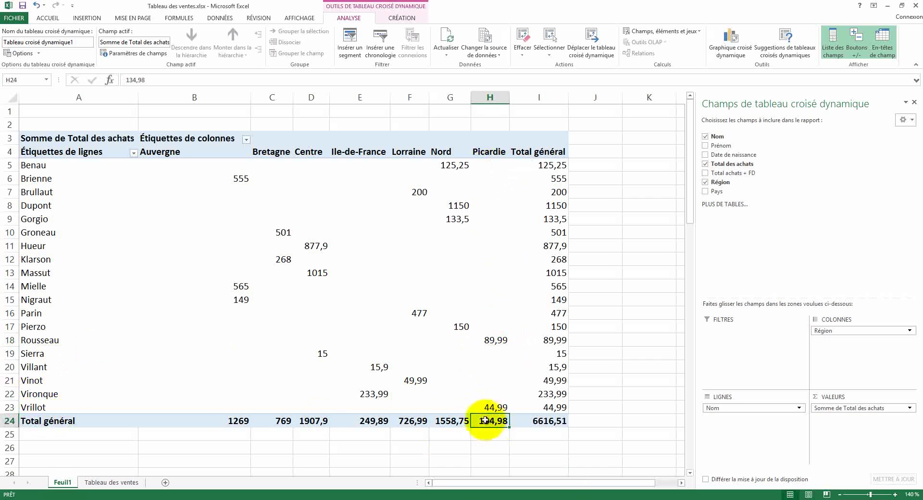
{"action": "left_click", "coordinate": [450, 422]}
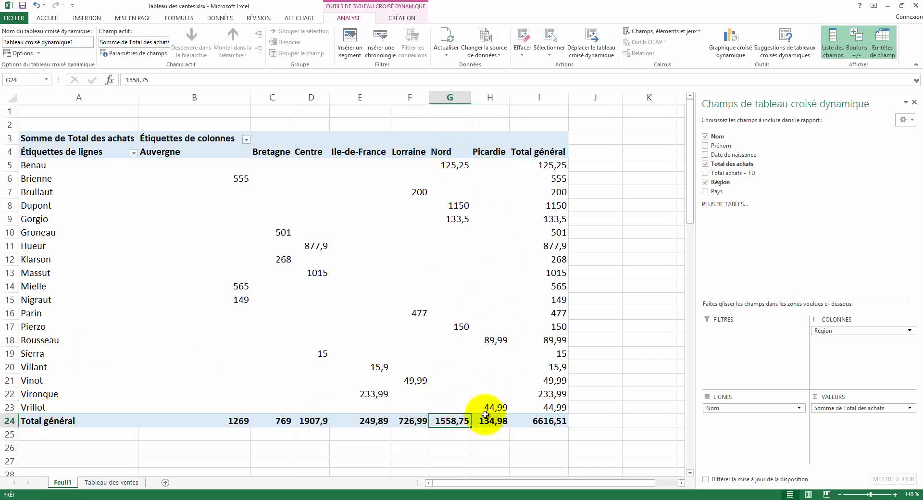
{"action": "left_click", "coordinate": [276, 423]}
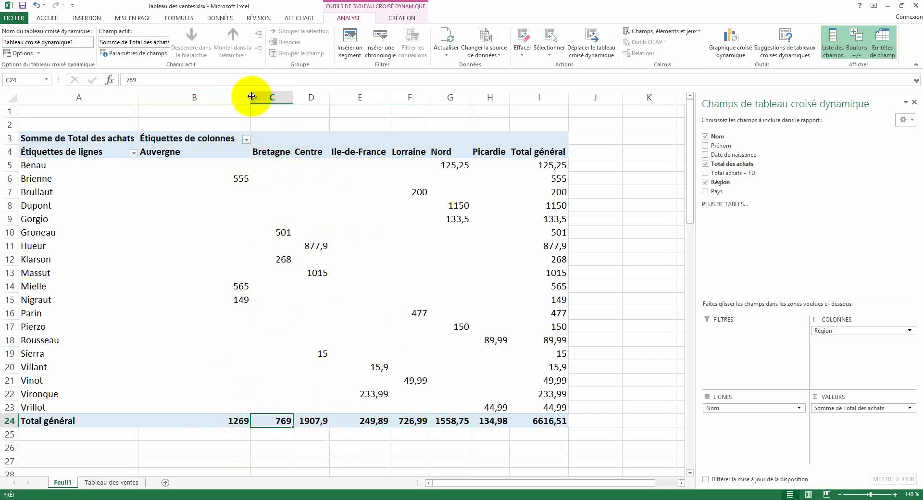
{"action": "left_click_drag", "start_coordinate": [250, 97], "coordinate": [196, 97]}
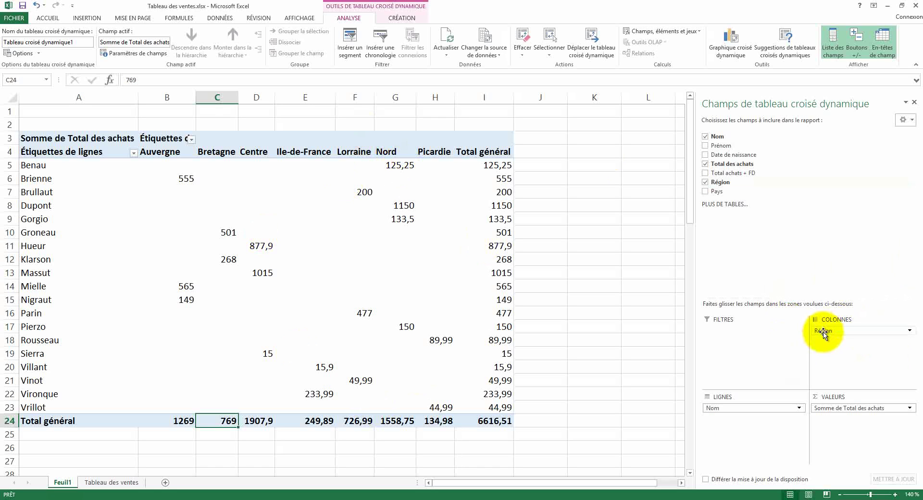
Step: Swap the pivot table's axes to put Région in the rows and Nom in the columns, and remove Nom from the columns
{"action": "mouse_move", "coordinate": [828, 332]}
{"action": "left_mouse_down"}
{"action": "mouse_move", "coordinate": [742, 427]}
{"action": "mouse_move", "coordinate": [743, 406]}
{"action": "mouse_move", "coordinate": [825, 337]}
{"action": "left_mouse_up"}
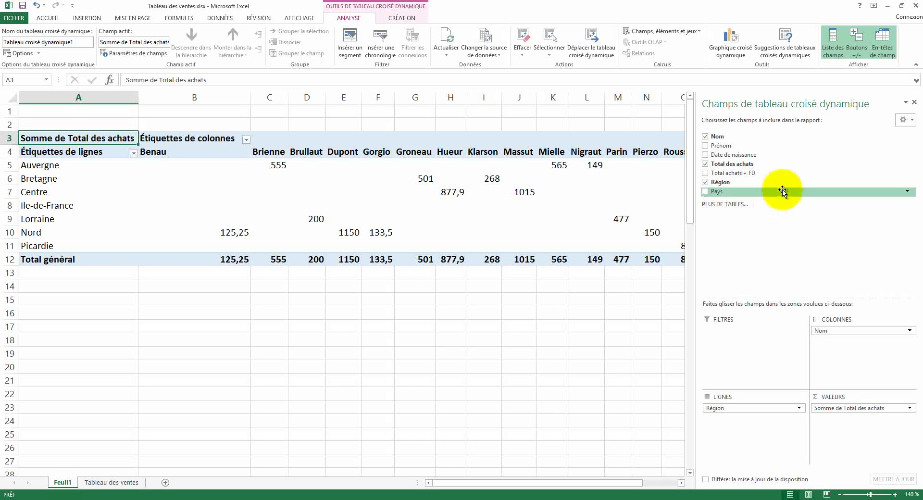
{"action": "left_click", "coordinate": [842, 331]}
{"action": "left_click", "coordinate": [910, 330]}
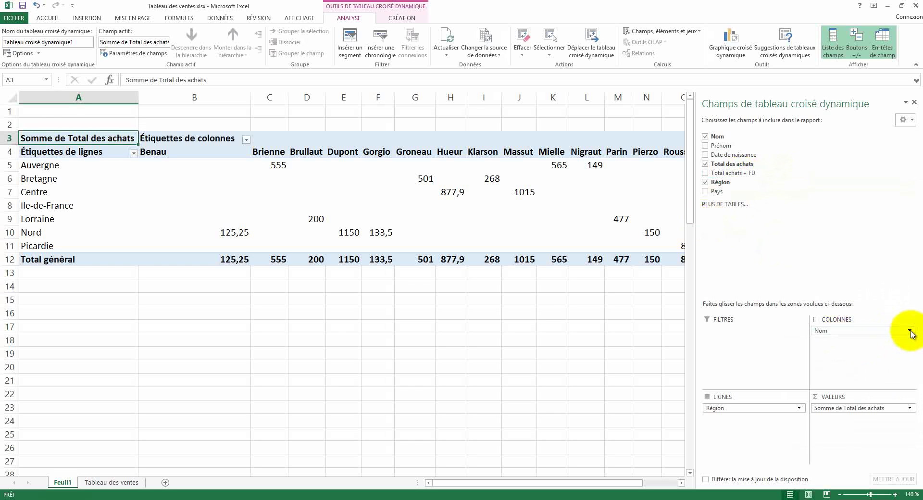
{"action": "left_click", "coordinate": [911, 332]}
{"action": "left_click", "coordinate": [822, 430]}
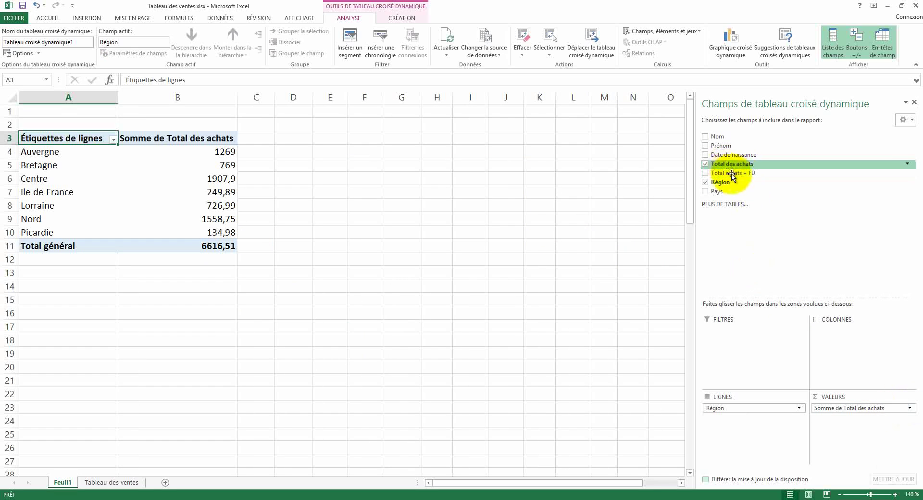
Step: Add the Total achats + FD field to the values and move Région from the rows to the report filters
{"action": "left_click_drag", "start_coordinate": [726, 173], "coordinate": [849, 419]}
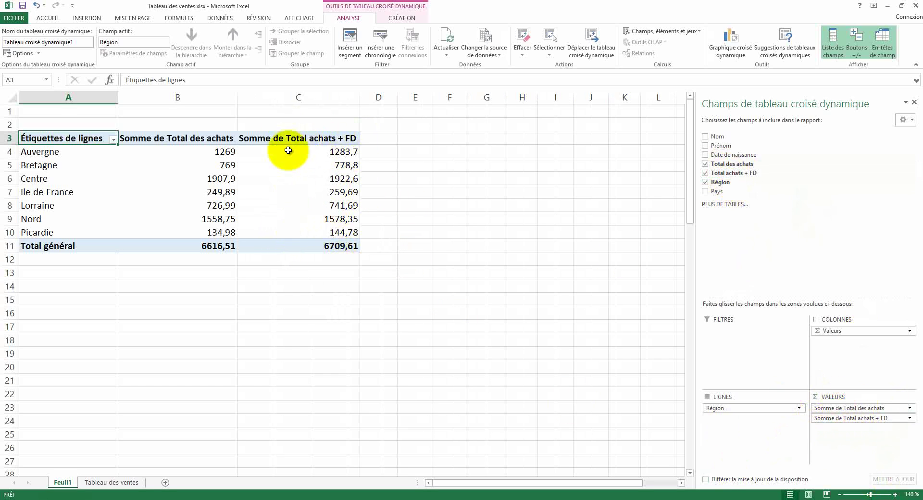
{"action": "mouse_move", "coordinate": [297, 246]}
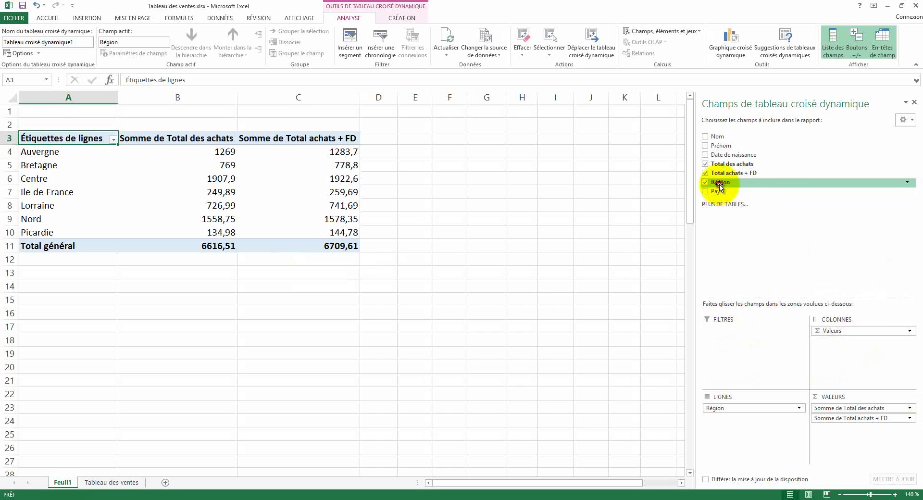
{"action": "left_click_drag", "start_coordinate": [721, 183], "coordinate": [736, 342]}
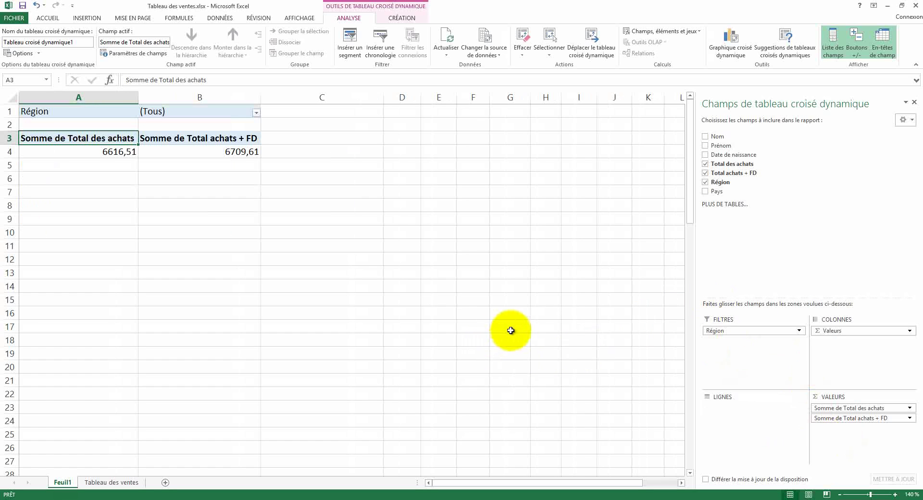
Step: Remove the Total achats + FD sum from the values and place the Nom field in the rows
{"action": "left_click", "coordinate": [910, 418]}
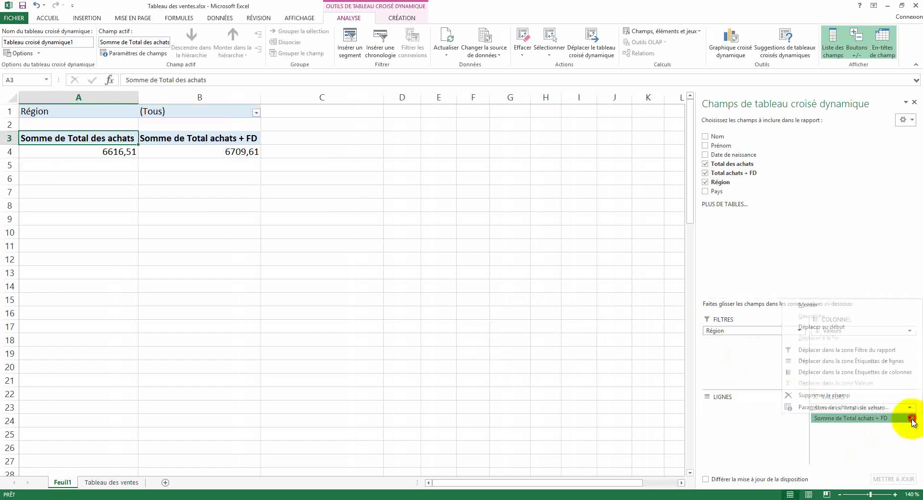
{"action": "left_click", "coordinate": [839, 395]}
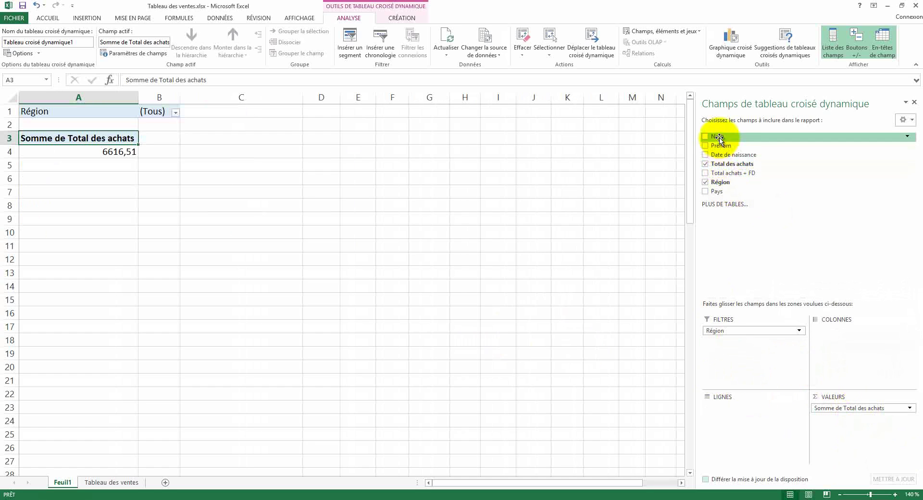
{"action": "left_click_drag", "start_coordinate": [720, 139], "coordinate": [738, 415]}
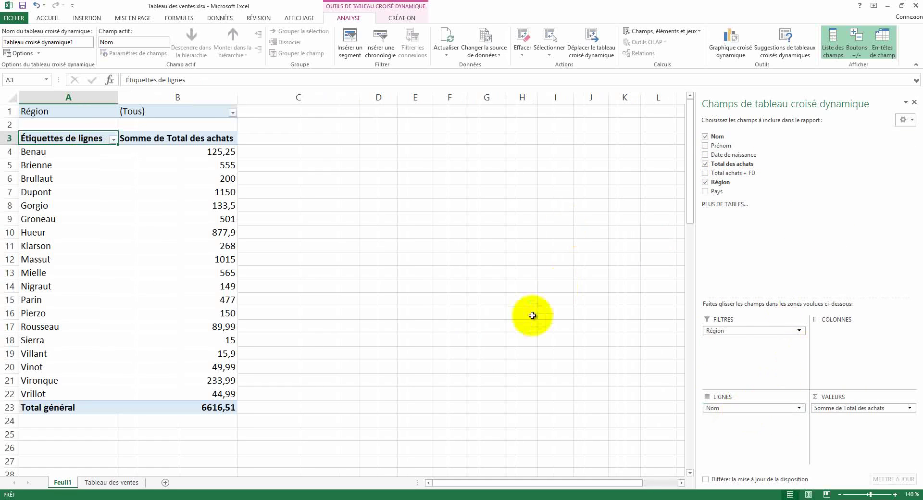
Step: Filter the pivot table by the Région report filter to show only Nord
{"action": "left_click", "coordinate": [726, 331]}
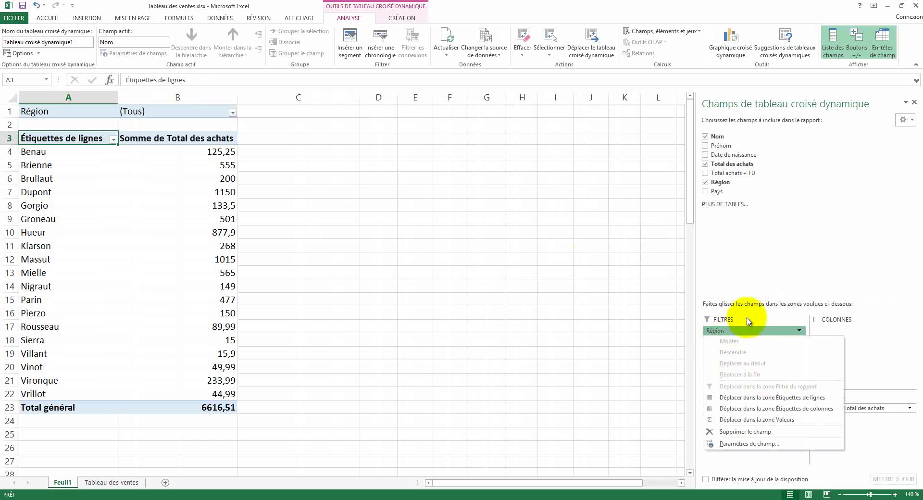
{"action": "left_click", "coordinate": [769, 267]}
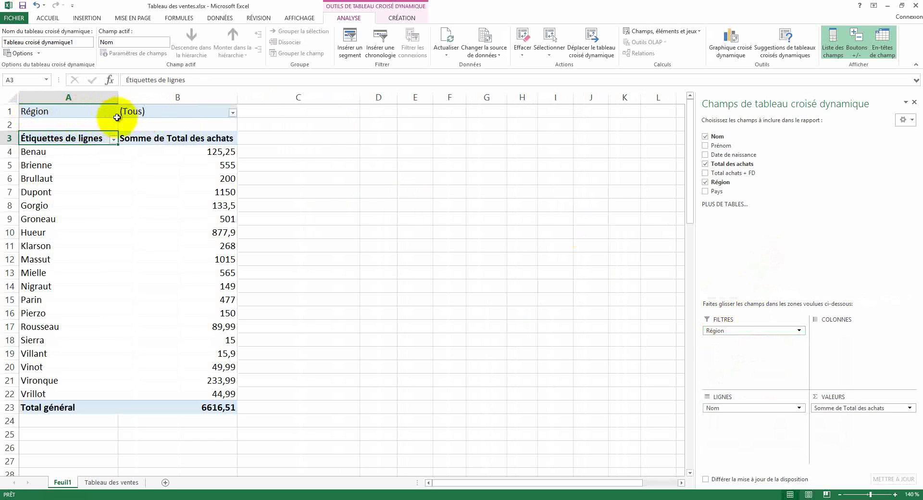
{"action": "left_click", "coordinate": [233, 113]}
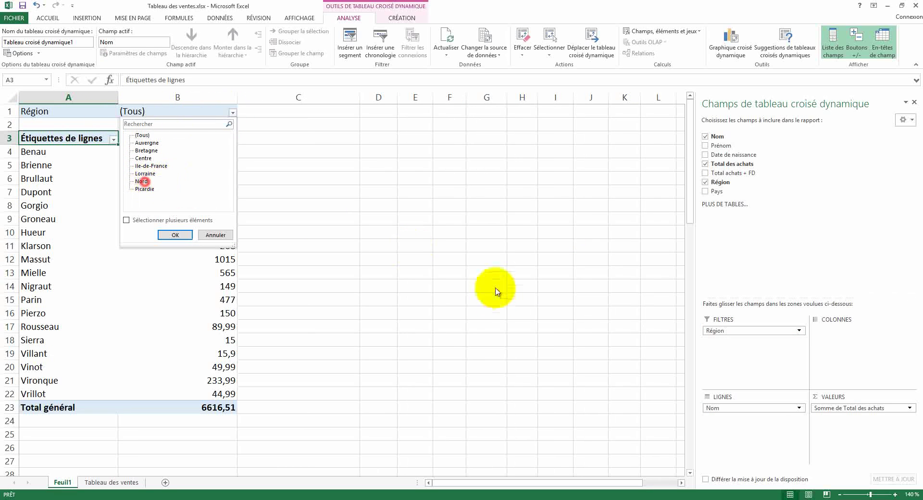
{"action": "left_click", "coordinate": [175, 235]}
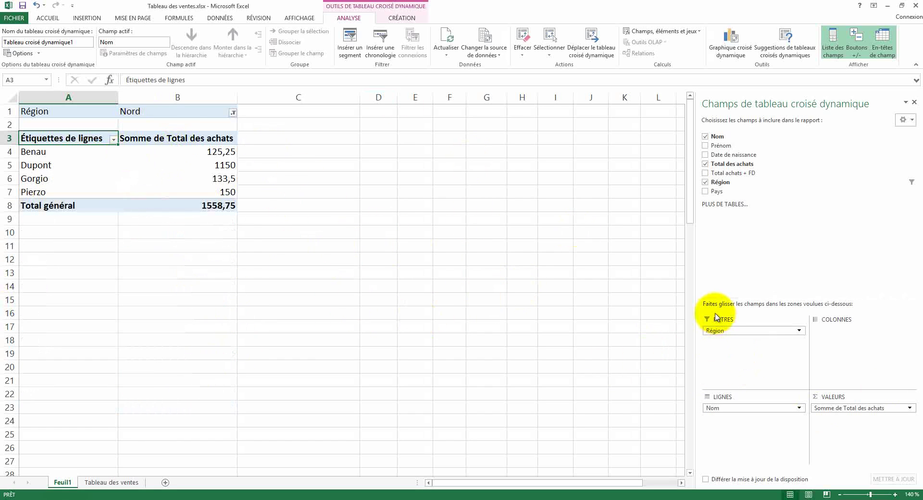
Step: Add the Pays field as a second report filter beneath Région and set it to France
{"action": "left_click_drag", "start_coordinate": [719, 191], "coordinate": [754, 346]}
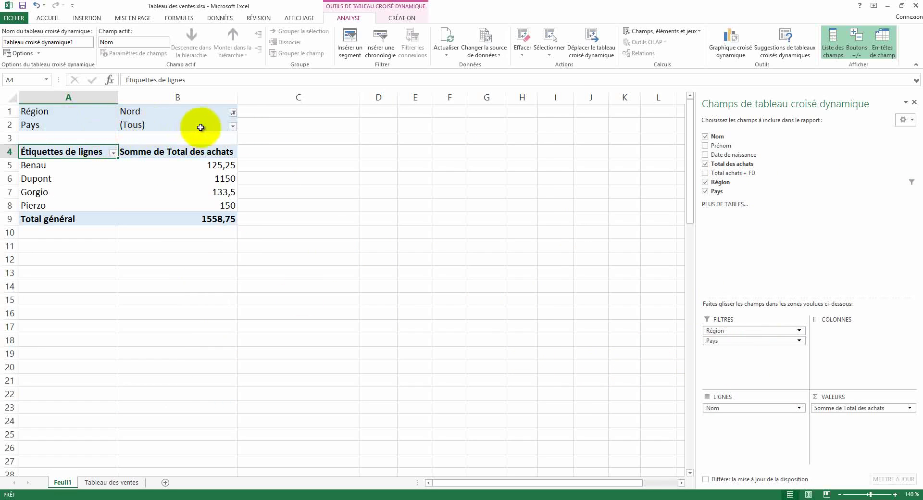
{"action": "left_click", "coordinate": [232, 127]}
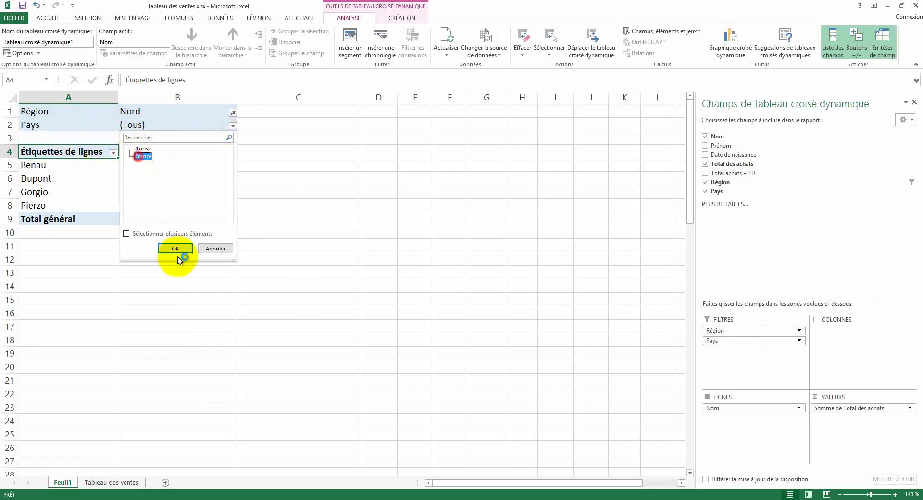
{"action": "left_click", "coordinate": [174, 250]}
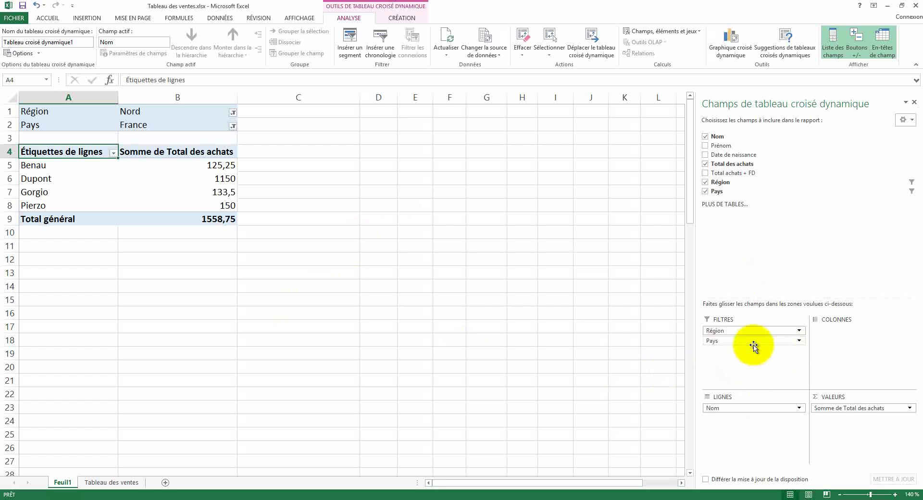
Step: Remove both the Région and Pays fields from the pivot table's report filters
{"action": "left_click", "coordinate": [800, 332]}
{"action": "left_click", "coordinate": [769, 429]}
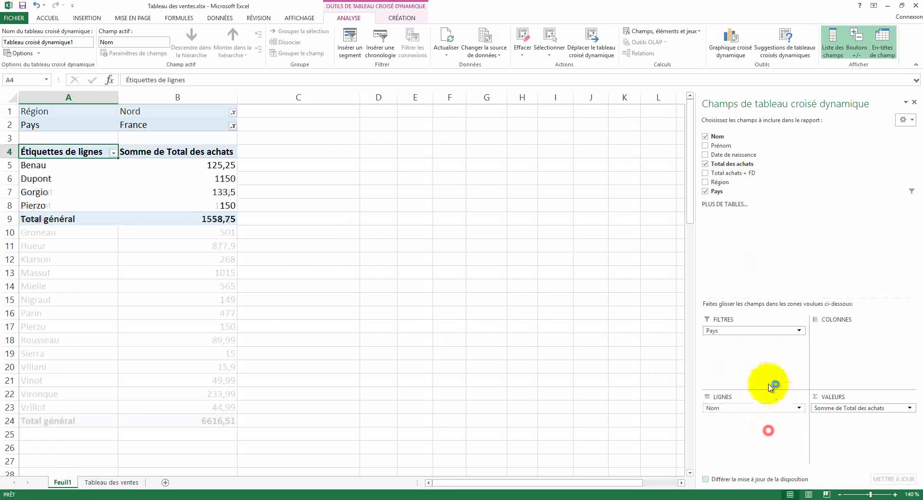
{"action": "left_click", "coordinate": [797, 331]}
{"action": "left_click", "coordinate": [745, 430]}
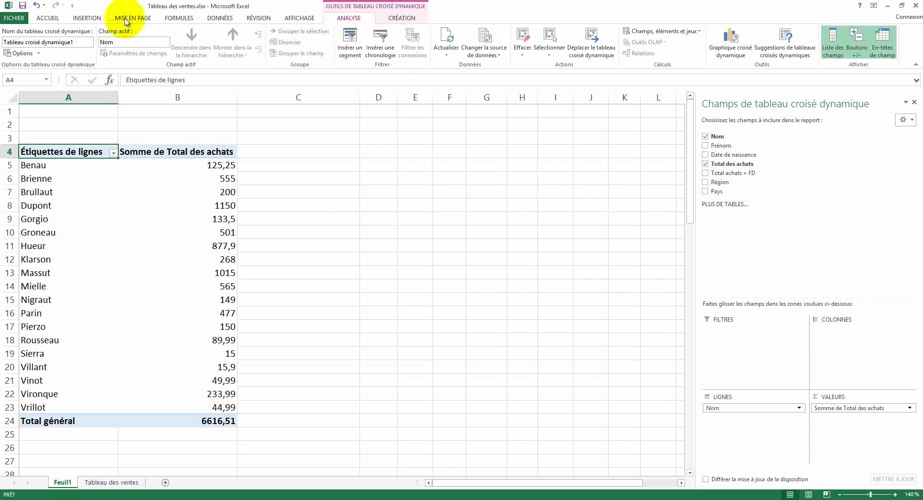
Step: Rename the pivot table as "Mon Tableau croisé dynamique" and make Somme de Total des achats the active field by selecting cell B6
{"action": "left_click", "coordinate": [74, 43]}
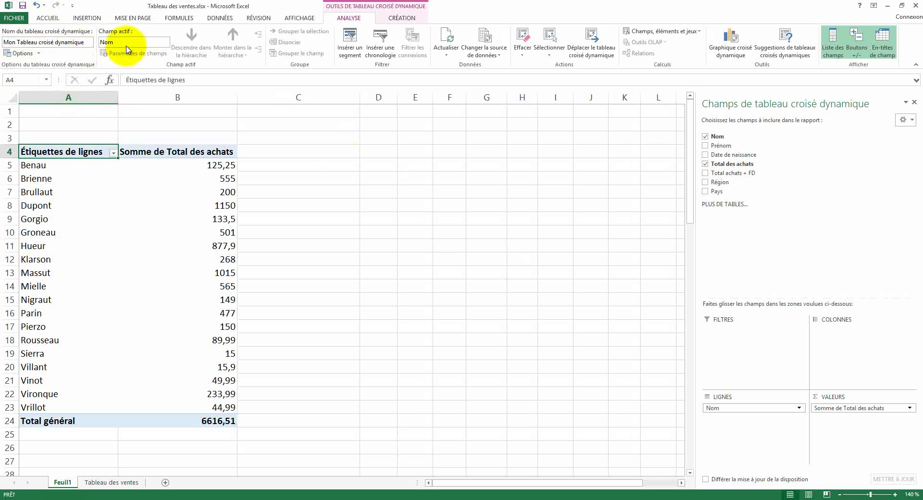
{"action": "left_click", "coordinate": [168, 97]}
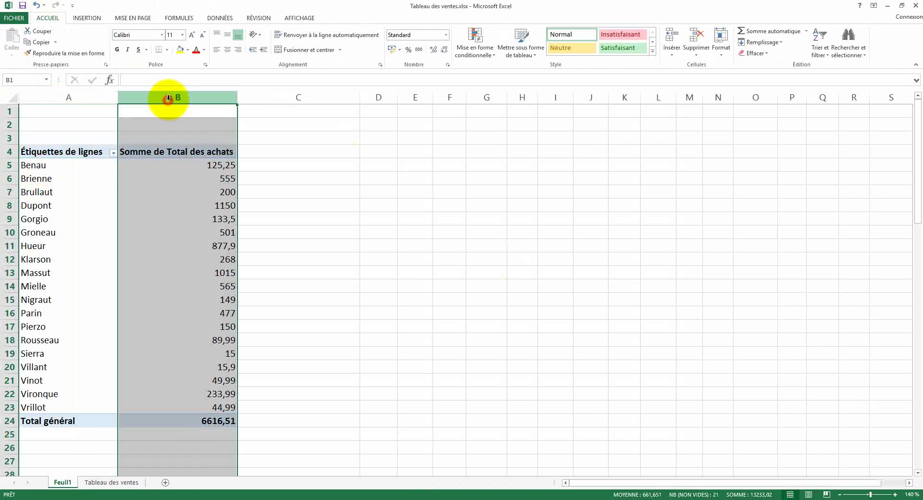
{"action": "left_click", "coordinate": [161, 180]}
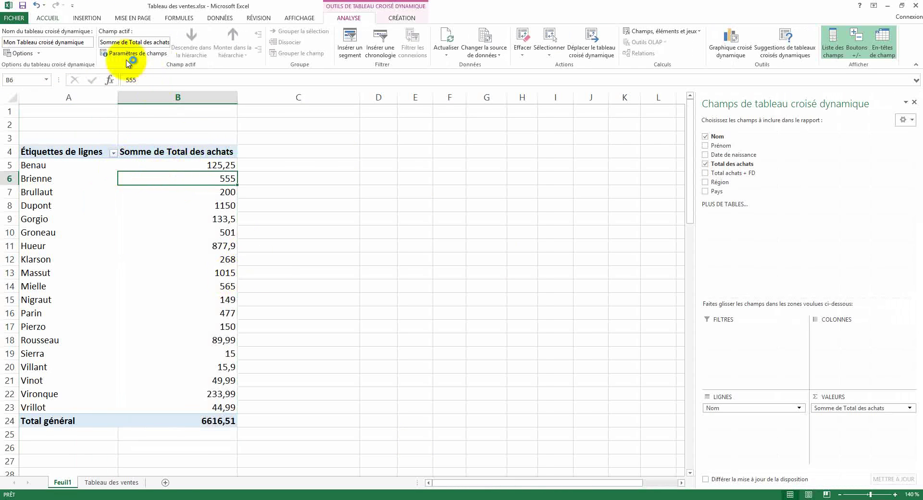
Step: Insert a Histogramme 3D groupé pivot chart from the pivot table and move it into the empty area beside the table
{"action": "left_click", "coordinate": [29, 198]}
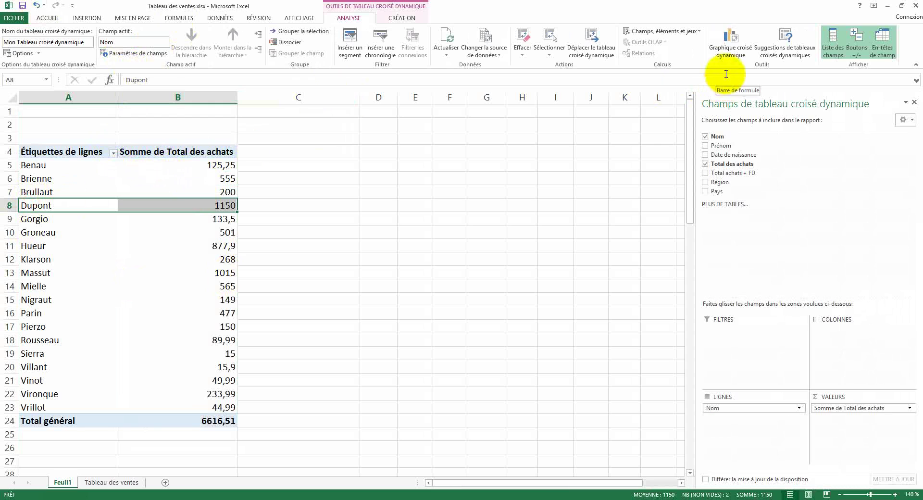
{"action": "left_click", "coordinate": [732, 42]}
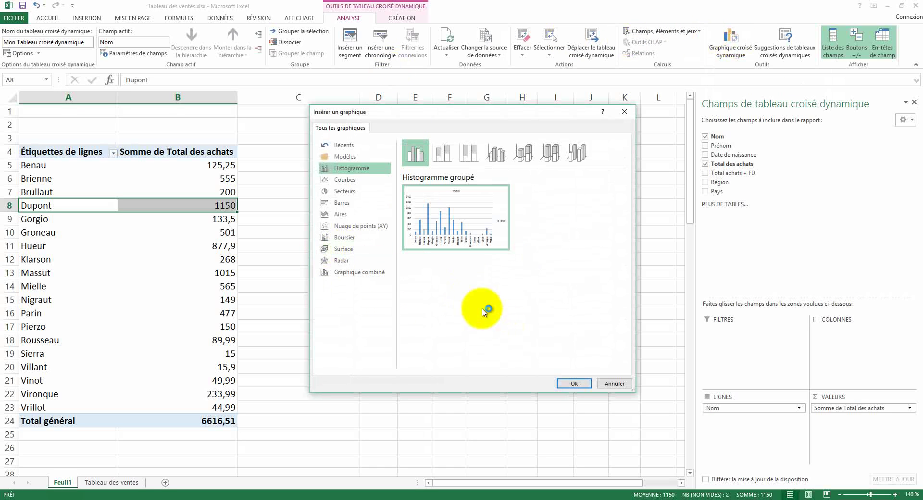
{"action": "left_click", "coordinate": [468, 156]}
{"action": "left_click", "coordinate": [493, 156]}
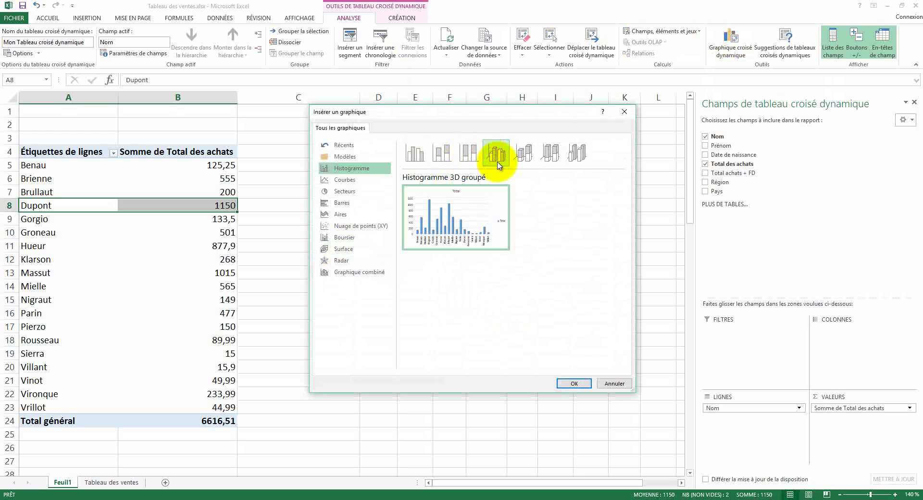
{"action": "left_click", "coordinate": [572, 385]}
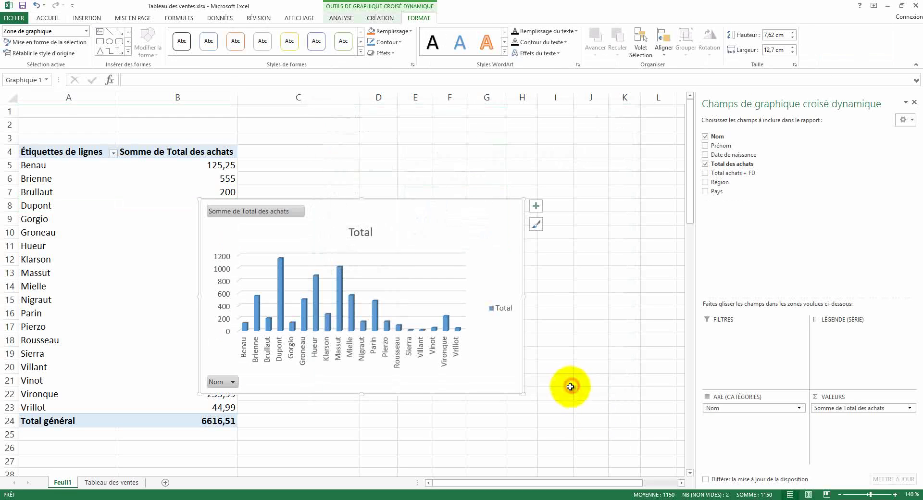
{"action": "left_click", "coordinate": [376, 281]}
{"action": "left_click_drag", "start_coordinate": [385, 201], "coordinate": [463, 173]}
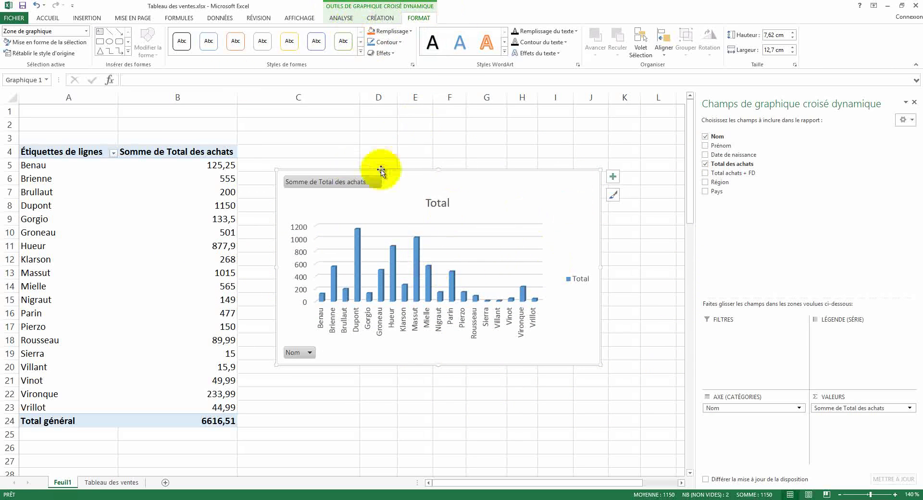
{"action": "left_click", "coordinate": [406, 183]}
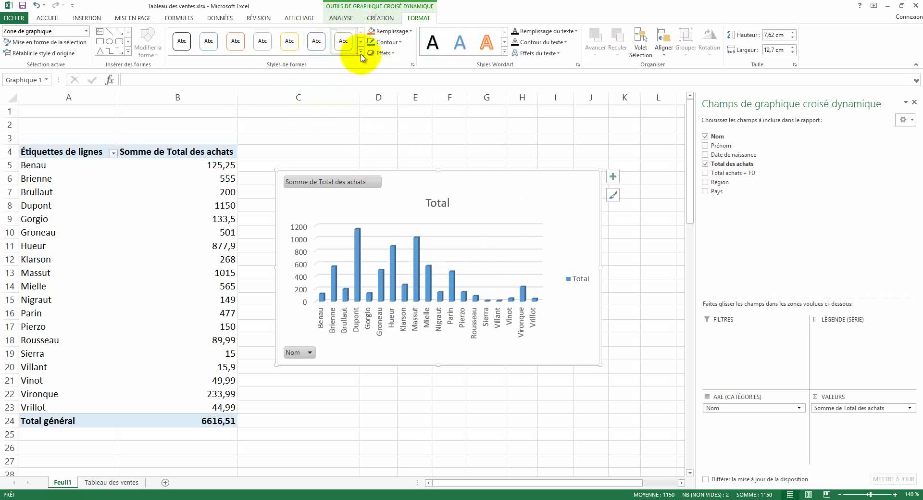
Step: Format the pivot chart with the solid green shape style and the plain black WordArt text style
{"action": "left_click", "coordinate": [360, 52]}
{"action": "left_click", "coordinate": [342, 89]}
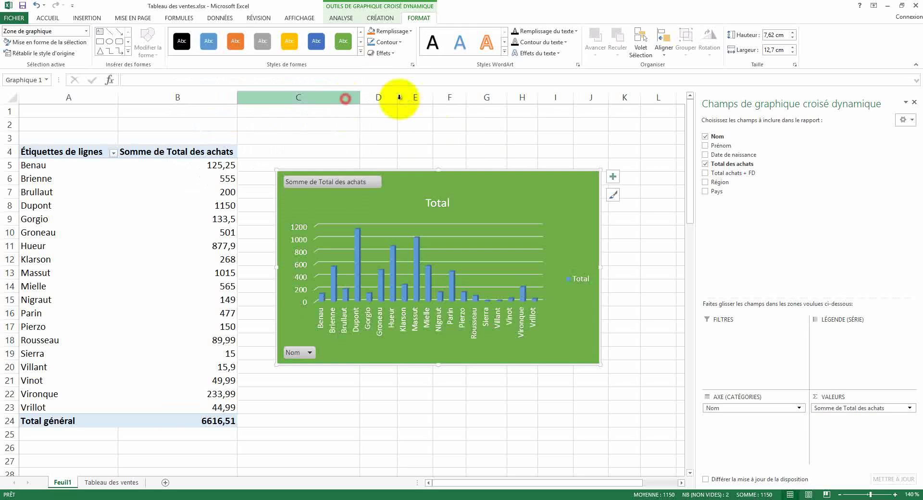
{"action": "left_click", "coordinate": [504, 51]}
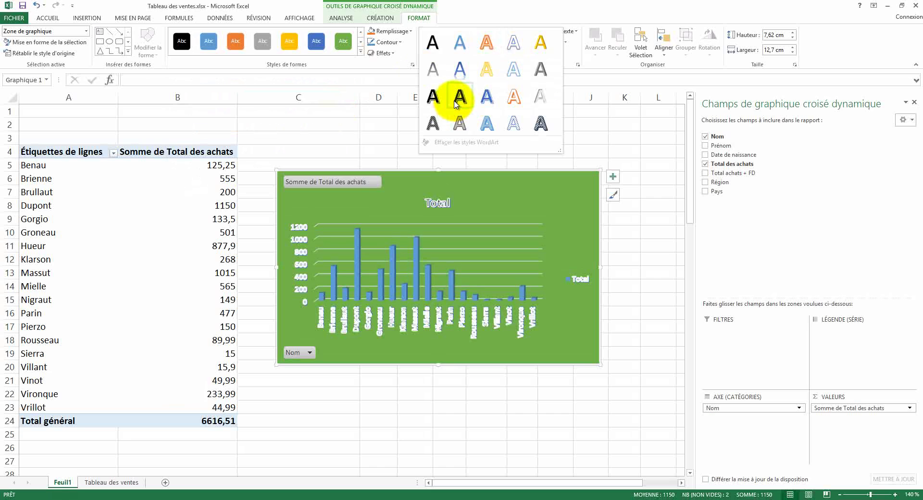
{"action": "left_click", "coordinate": [433, 43]}
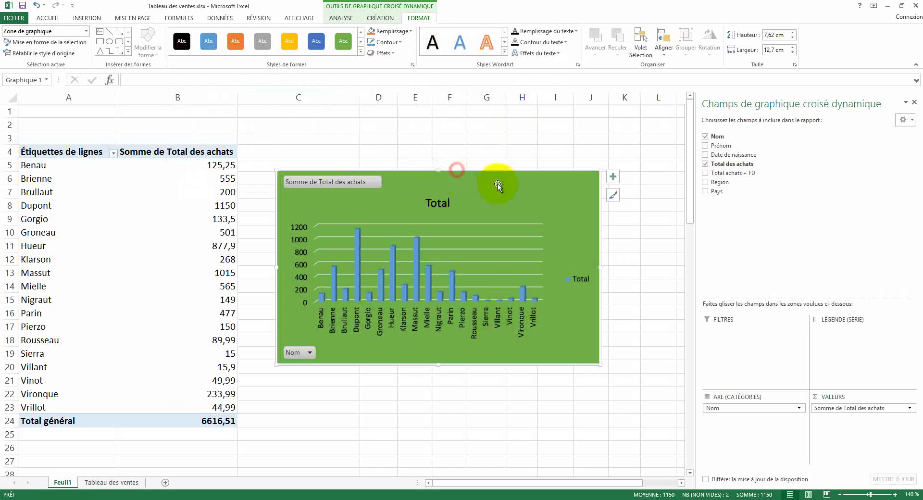
Step: Delete the pivot chart from the sheet
{"action": "key", "text": "Delete"}
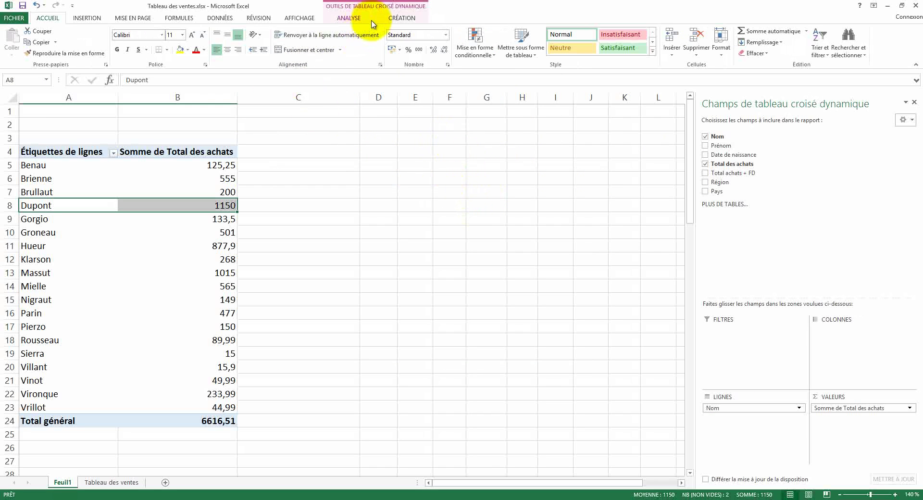
{"action": "left_click", "coordinate": [399, 19]}
{"action": "left_click", "coordinate": [356, 18]}
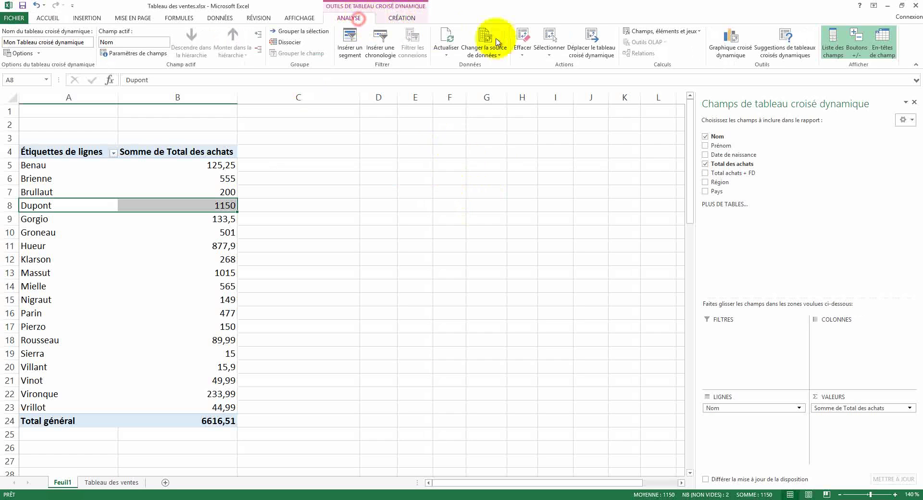
{"action": "left_click", "coordinate": [46, 19]}
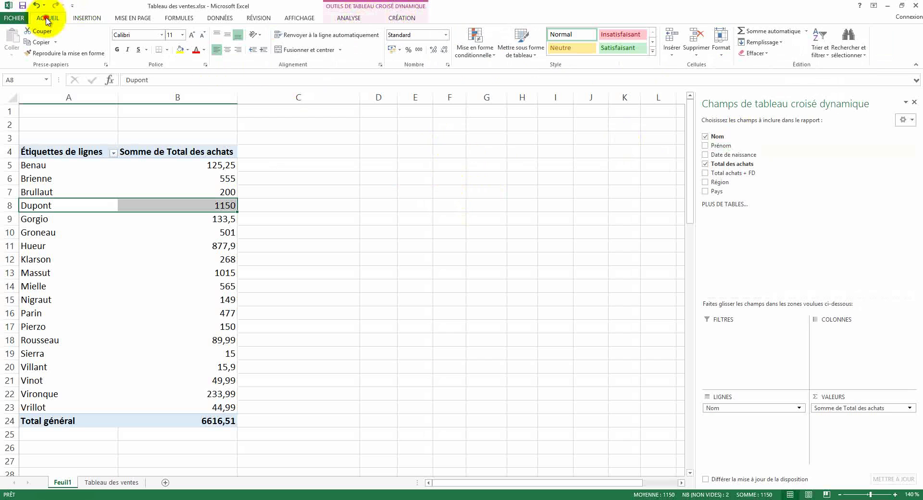
{"action": "left_click", "coordinate": [87, 18]}
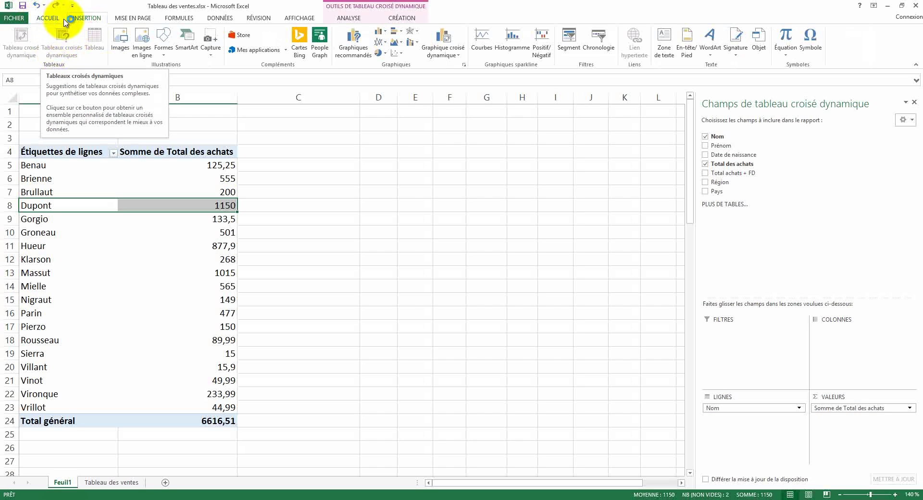
{"action": "left_click", "coordinate": [401, 18]}
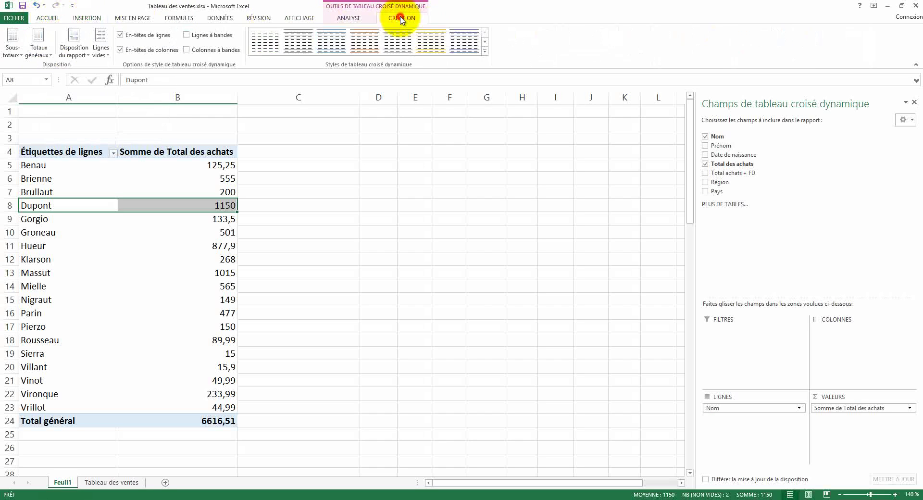
Step: Apply the suggested pivot table layout "Nombre de Nom par Région"
{"action": "left_click", "coordinate": [349, 18]}
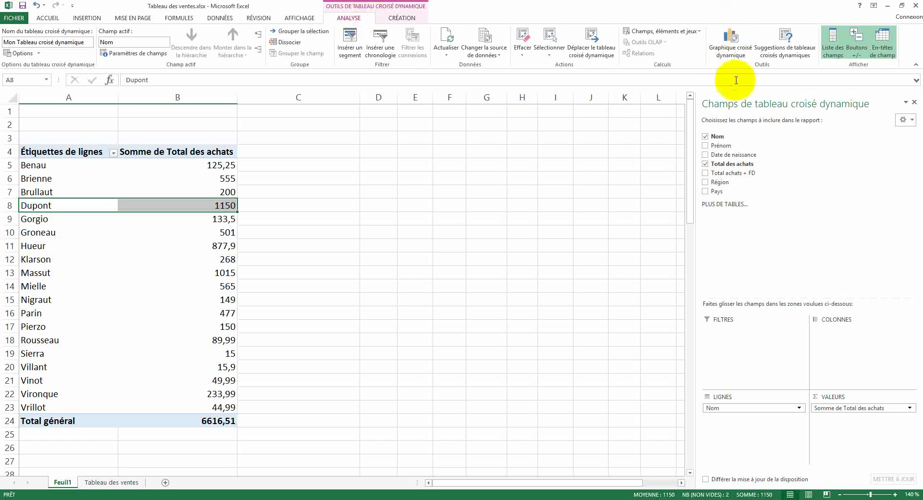
{"action": "left_click", "coordinate": [786, 43]}
{"action": "left_click_drag", "start_coordinate": [659, 120], "coordinate": [479, 134]}
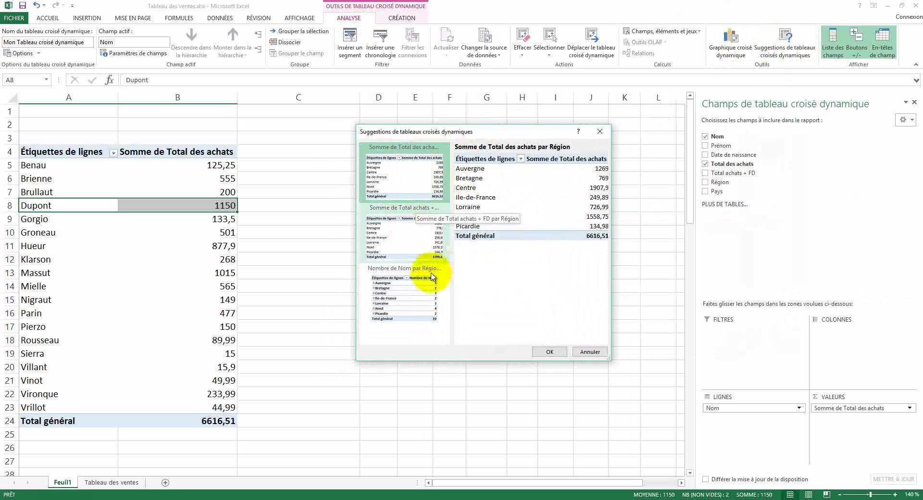
{"action": "left_click", "coordinate": [393, 305]}
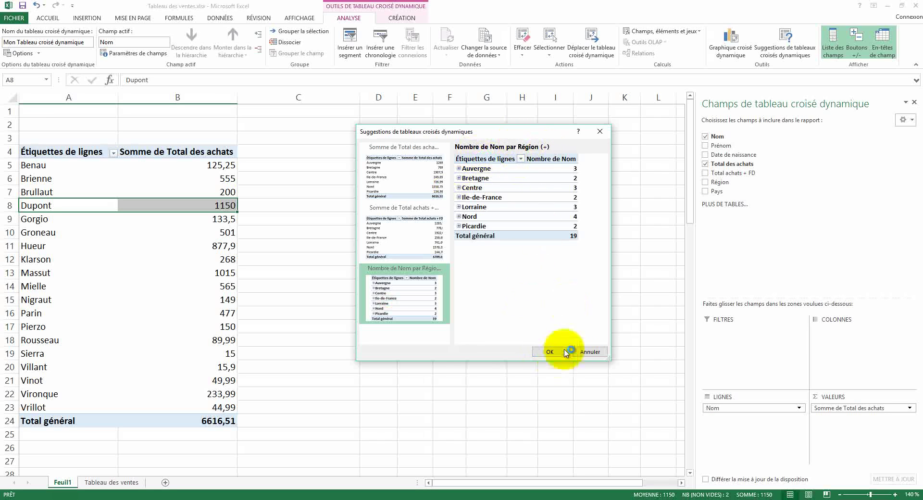
{"action": "left_click", "coordinate": [550, 353]}
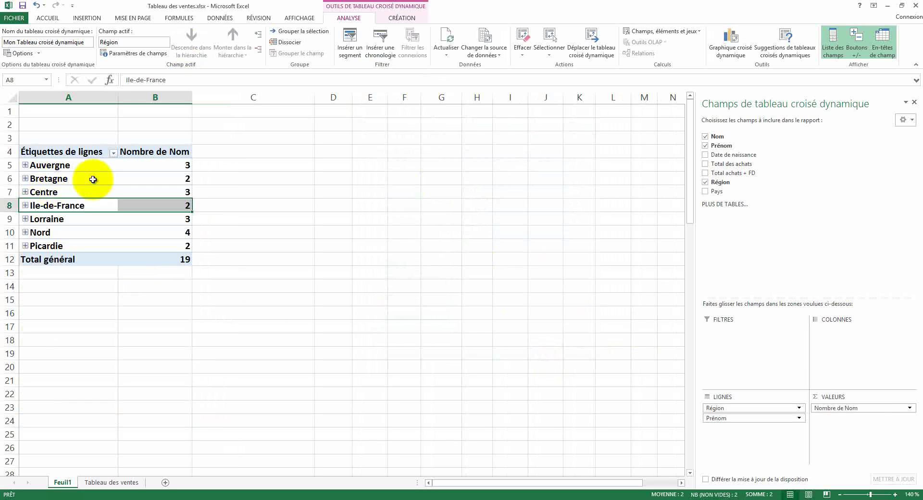
Step: Expand the Auvergne and Nord regions and replace Prénom with Nom beneath Région in the row fields
{"action": "left_click", "coordinate": [25, 165]}
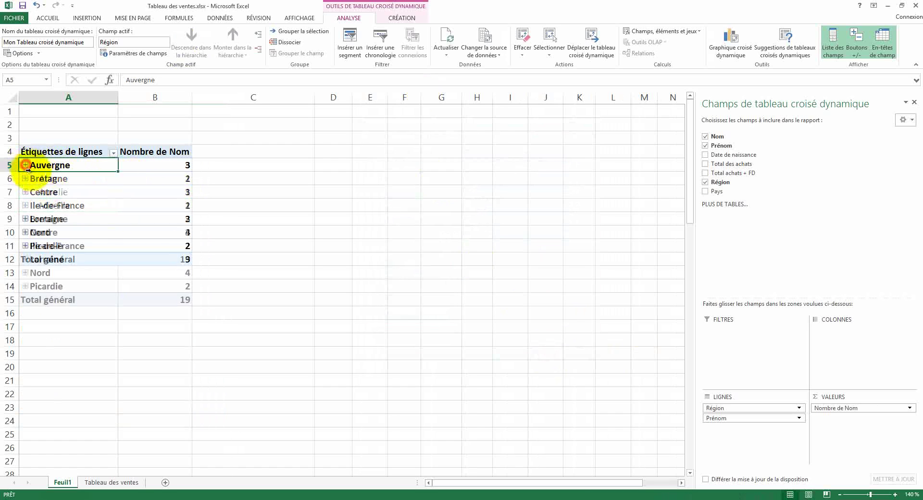
{"action": "left_click", "coordinate": [26, 273]}
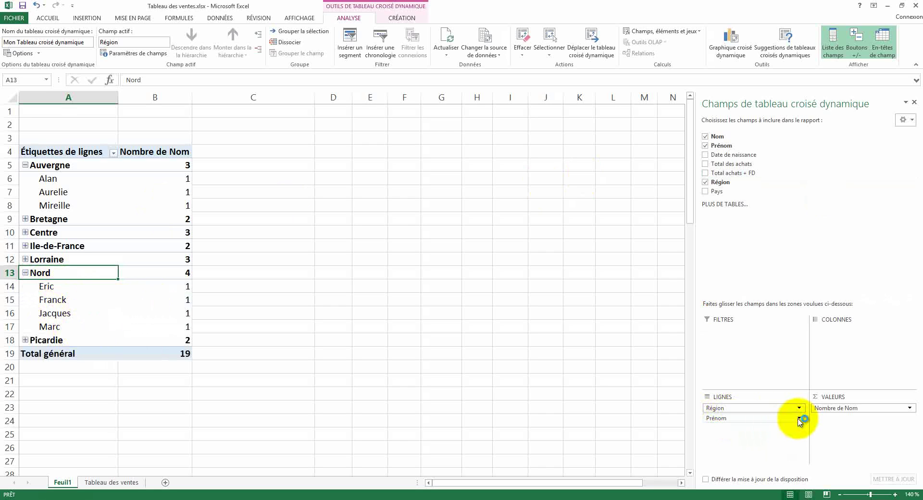
{"action": "left_click", "coordinate": [705, 146]}
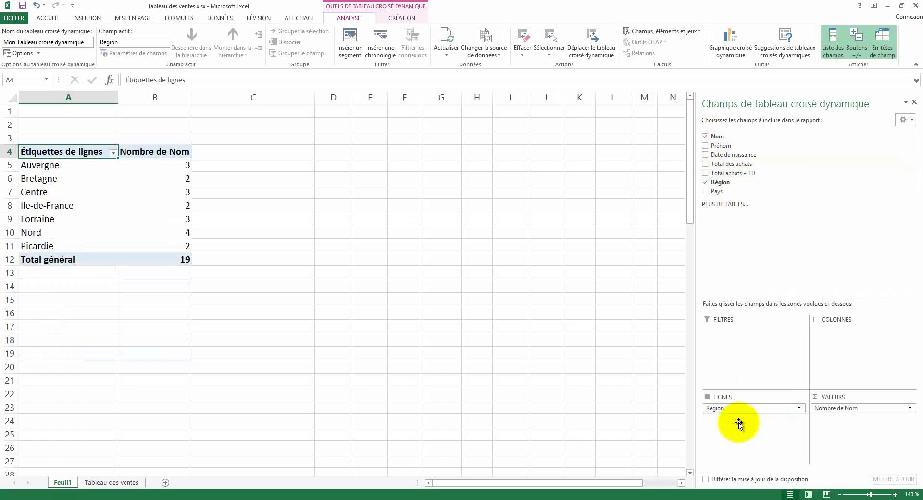
{"action": "left_click_drag", "start_coordinate": [739, 424], "coordinate": [739, 419]}
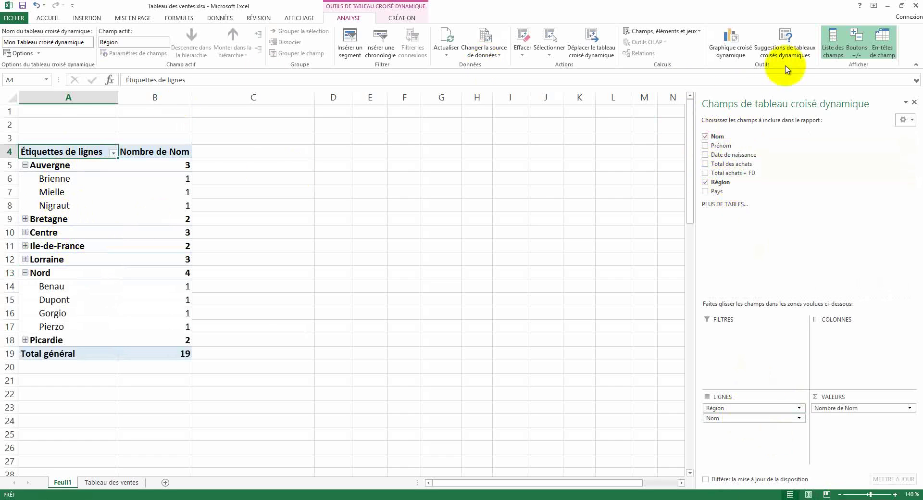
Step: Review the suggested pivot table layouts again without applying one
{"action": "left_click", "coordinate": [785, 42]}
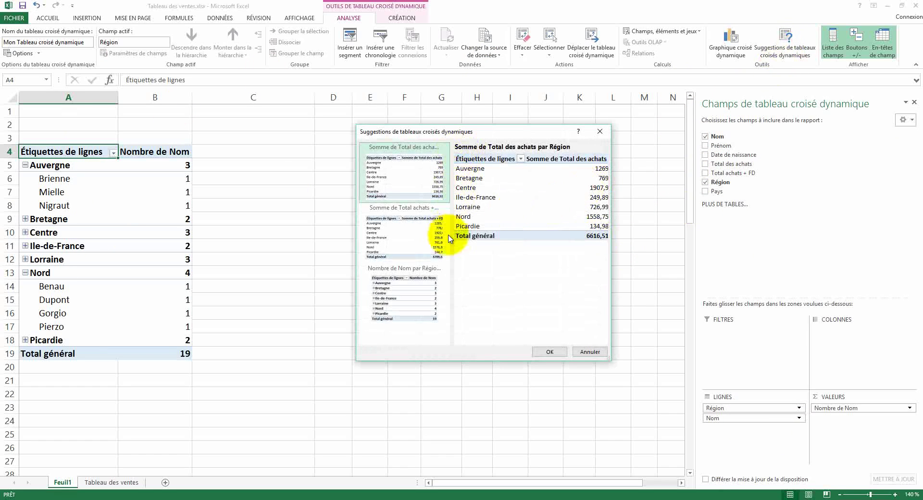
{"action": "left_click", "coordinate": [589, 353]}
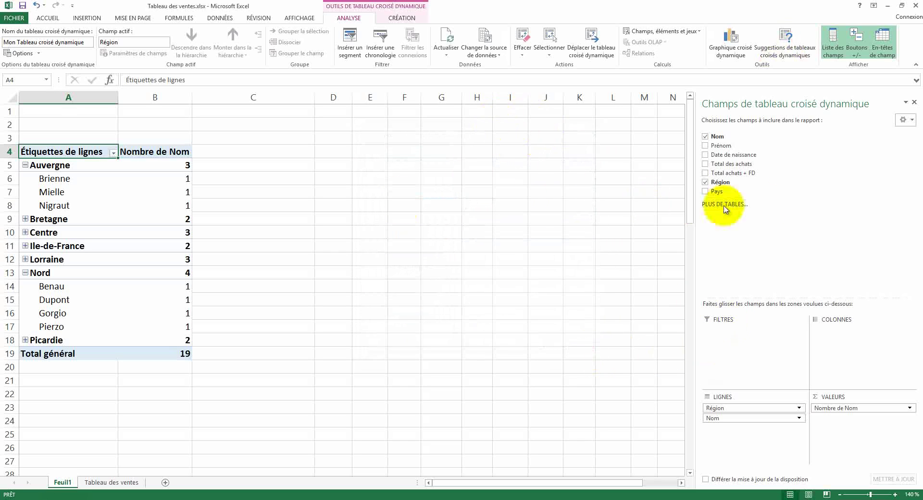
Step: Hide the pivot table field list and display it again
{"action": "left_click", "coordinate": [832, 41]}
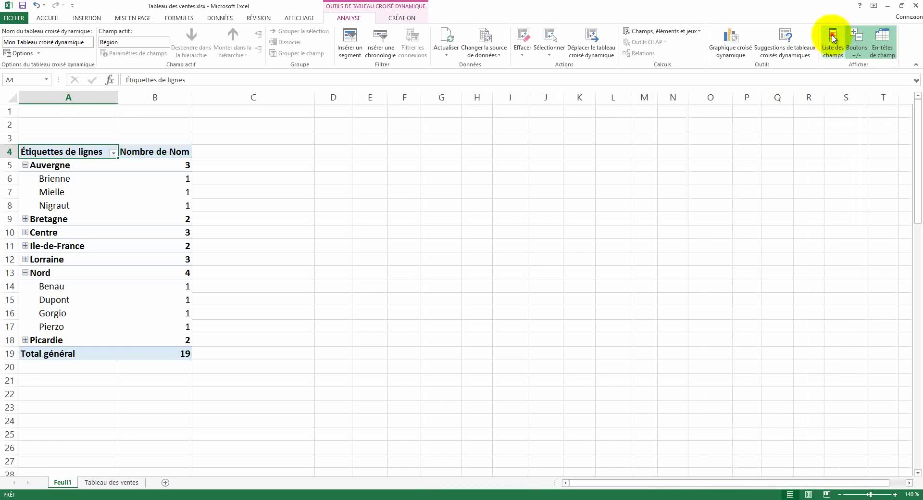
{"action": "left_click", "coordinate": [833, 35]}
{"action": "left_click", "coordinate": [832, 36]}
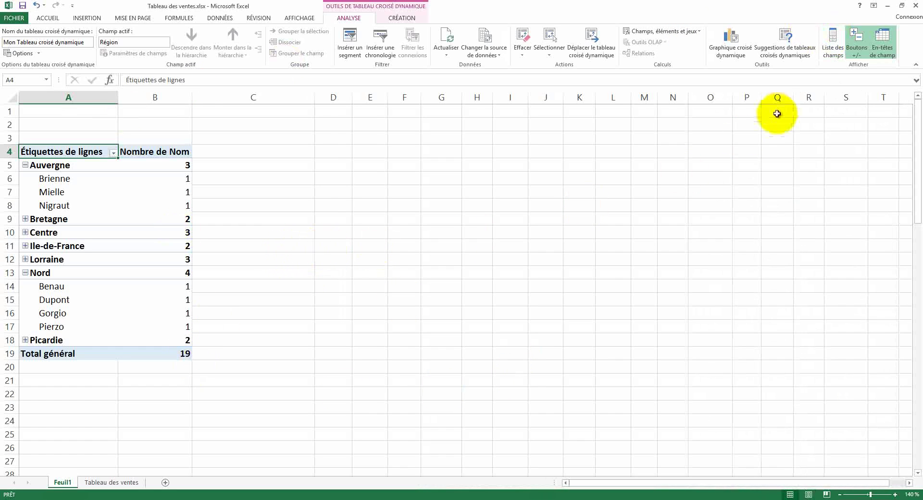
{"action": "left_click", "coordinate": [828, 41]}
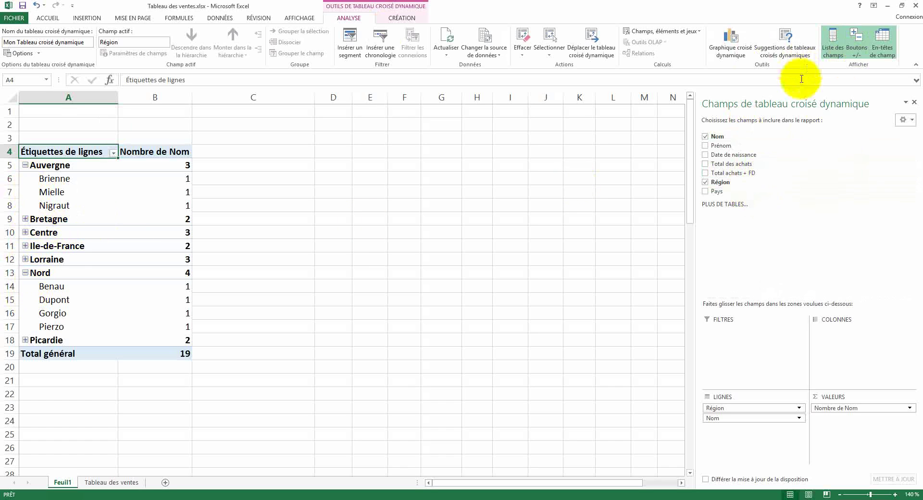
Step: Turn the pivot table's +/- buttons off and back on, and collapse the Auvergne and Nord regions
{"action": "left_click", "coordinate": [859, 43]}
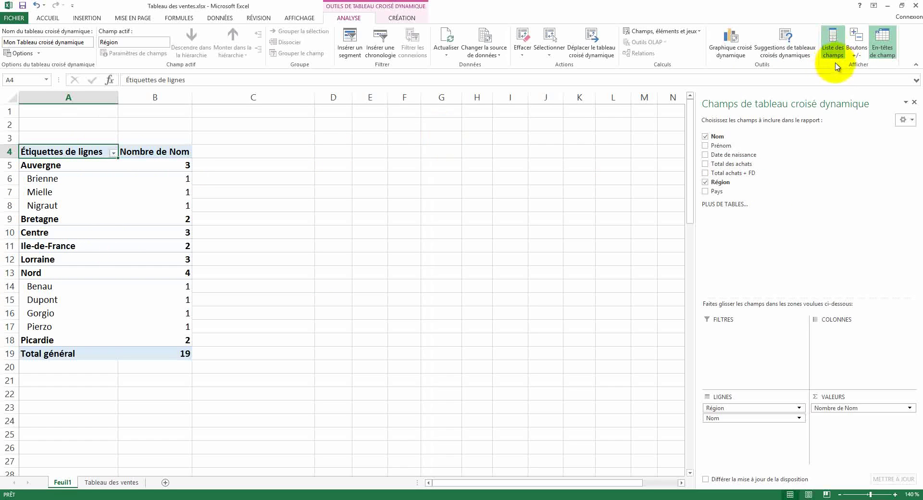
{"action": "left_click", "coordinate": [857, 41]}
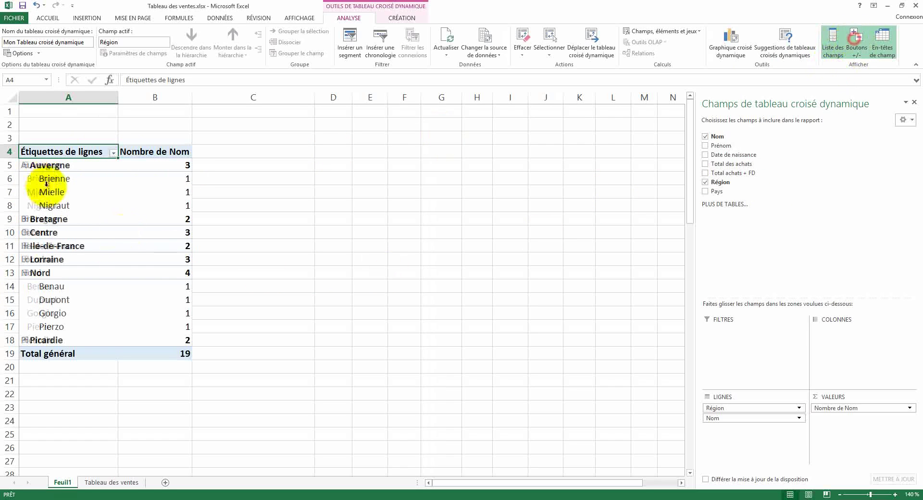
{"action": "left_click", "coordinate": [26, 165]}
{"action": "left_click", "coordinate": [25, 232]}
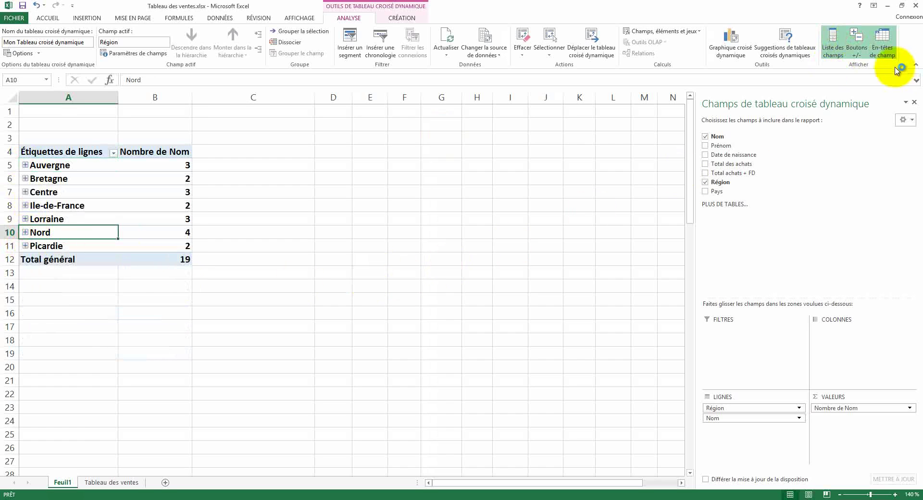
Step: Expand the Nord region and switch the +/- buttons off and on to compare the display
{"action": "left_click", "coordinate": [856, 43]}
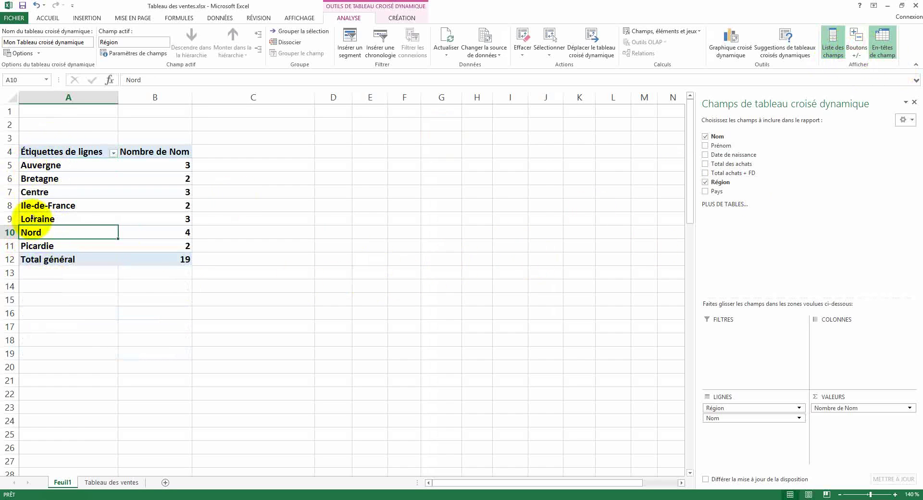
{"action": "left_click", "coordinate": [857, 42]}
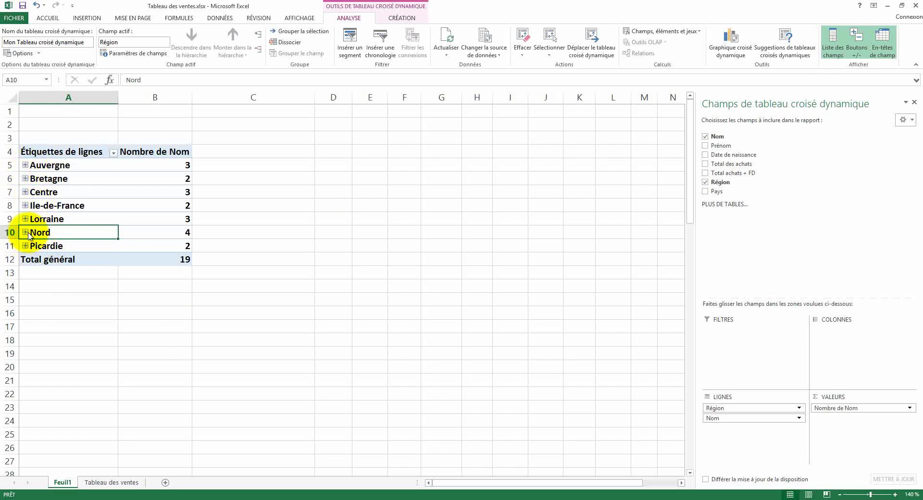
{"action": "left_click", "coordinate": [859, 43]}
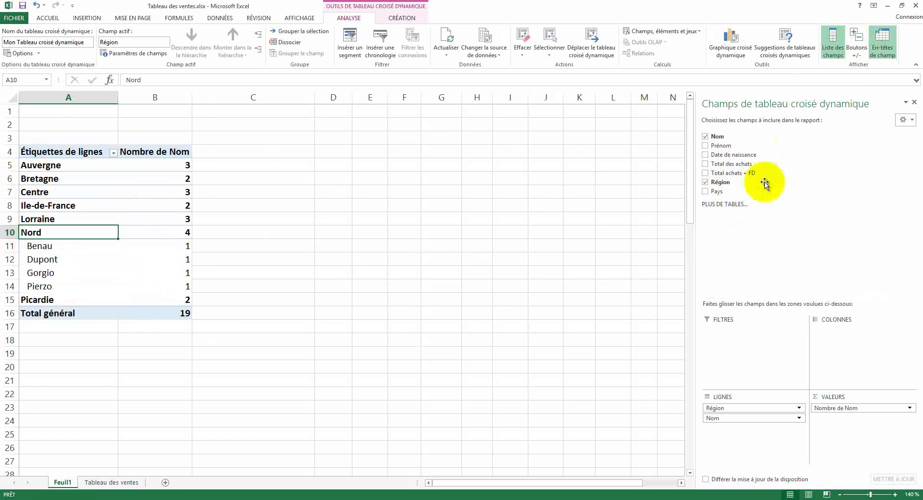
{"action": "left_click", "coordinate": [856, 45]}
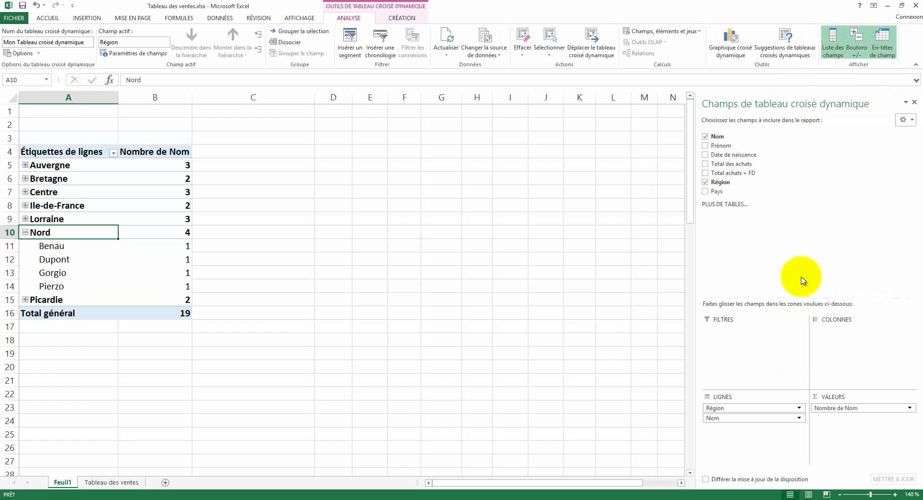
Step: Hide the pivot table's field headers
{"action": "left_click", "coordinate": [883, 41]}
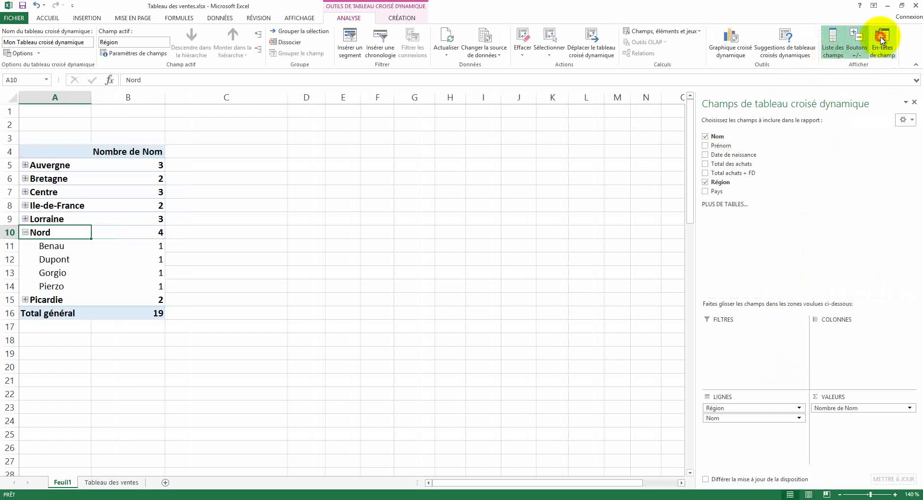
Step: Show the field headers again and apply the suggested pivot table "Somme de Total des achats par Région"
{"action": "left_click", "coordinate": [883, 41]}
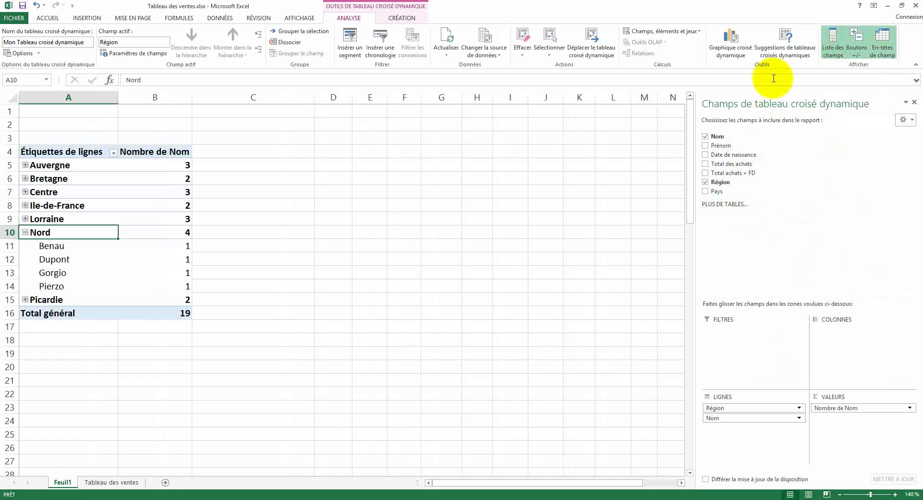
{"action": "left_click", "coordinate": [785, 38]}
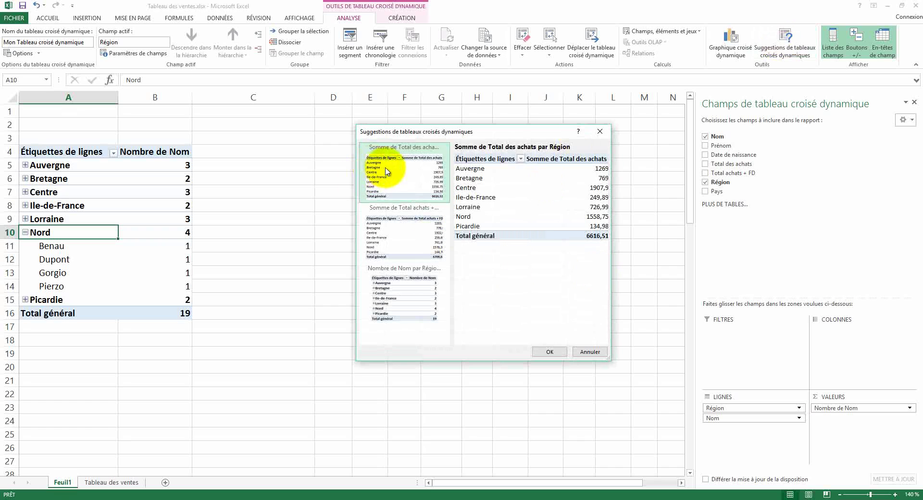
{"action": "left_click", "coordinate": [547, 351]}
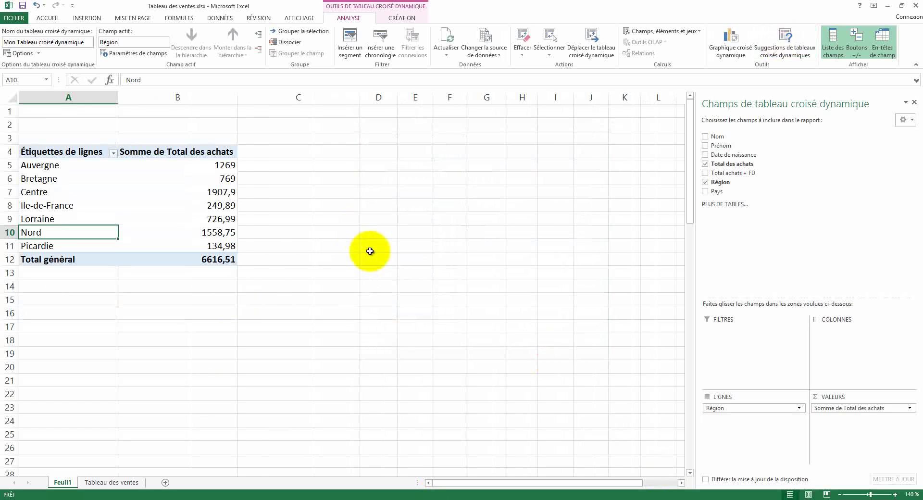
{"action": "left_click_drag", "start_coordinate": [868, 494], "coordinate": [464, 311]}
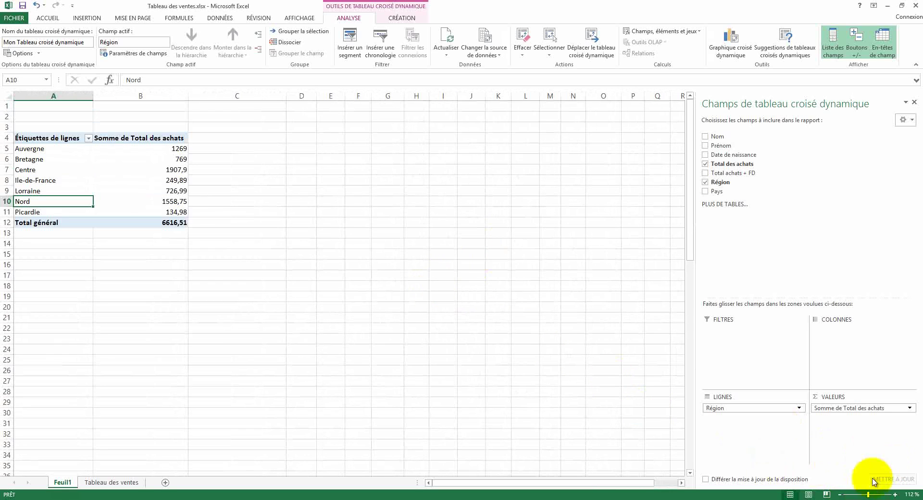
{"action": "left_click", "coordinate": [896, 495]}
{"action": "left_click", "coordinate": [896, 495]}
{"action": "left_click", "coordinate": [896, 494]}
{"action": "scroll", "coordinate": [525, 334], "scroll_direction": "up", "scroll_amount": 2}
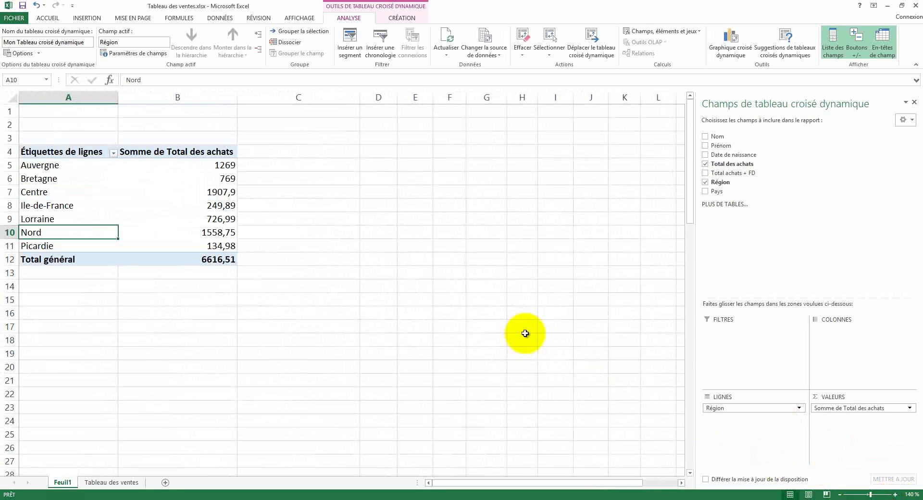
Step: Try the field list layouts with fields and areas side by side and with the fields section only
{"action": "left_click", "coordinate": [901, 123]}
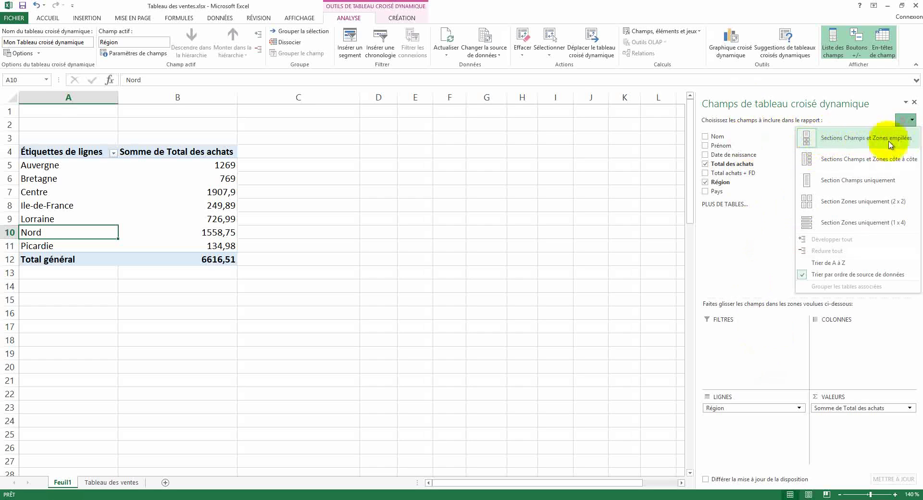
{"action": "left_click", "coordinate": [841, 159]}
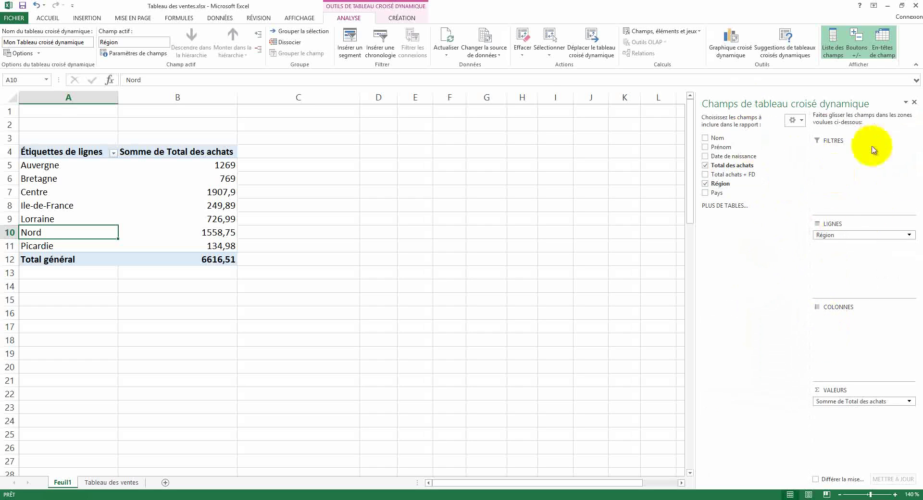
{"action": "left_click", "coordinate": [906, 102]}
{"action": "left_click", "coordinate": [799, 120]}
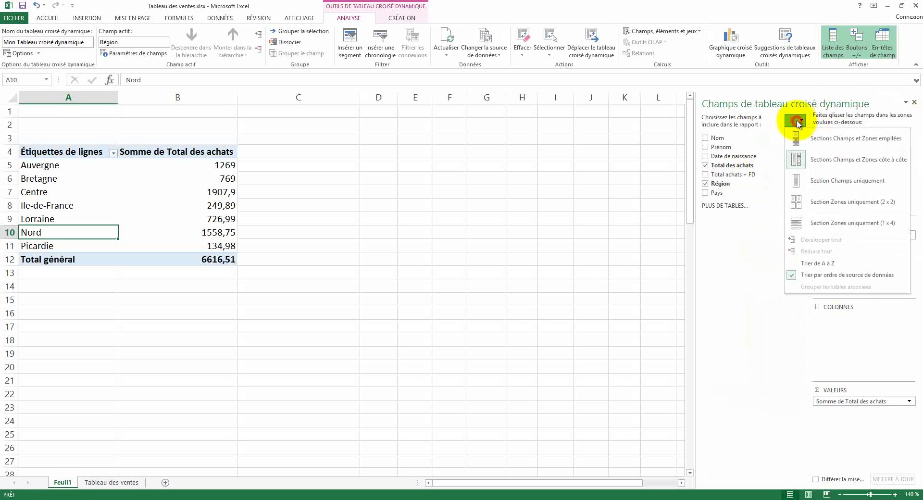
{"action": "left_click", "coordinate": [798, 120]}
{"action": "left_click", "coordinate": [799, 120]}
{"action": "left_click", "coordinate": [820, 185]}
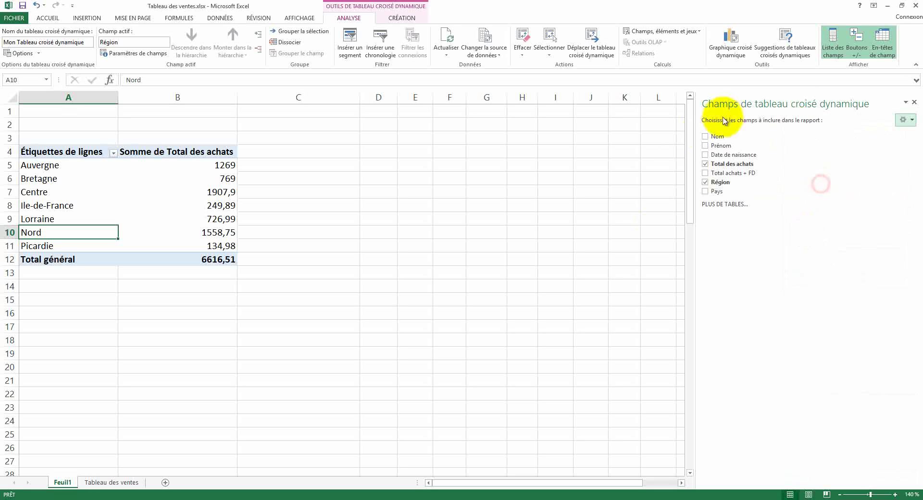
Step: Try the areas-only field list layouts (2 x 2) and (1 x 4), and restore the stacked fields and areas layout
{"action": "left_click", "coordinate": [904, 120]}
{"action": "left_click", "coordinate": [825, 202]}
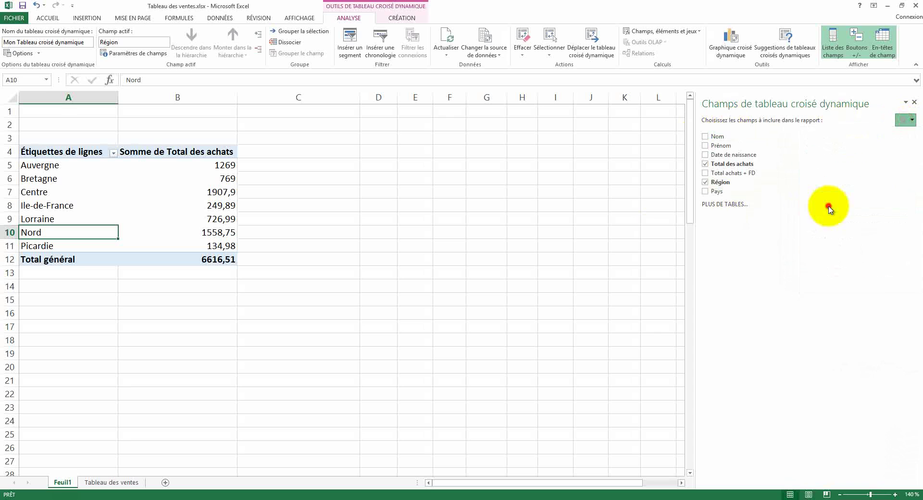
{"action": "left_click", "coordinate": [904, 121]}
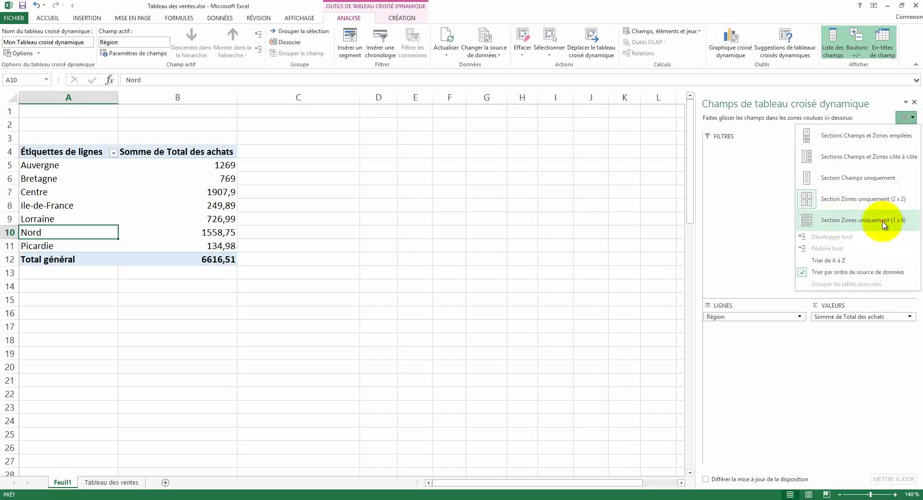
{"action": "left_click", "coordinate": [902, 219]}
{"action": "left_click", "coordinate": [902, 121]}
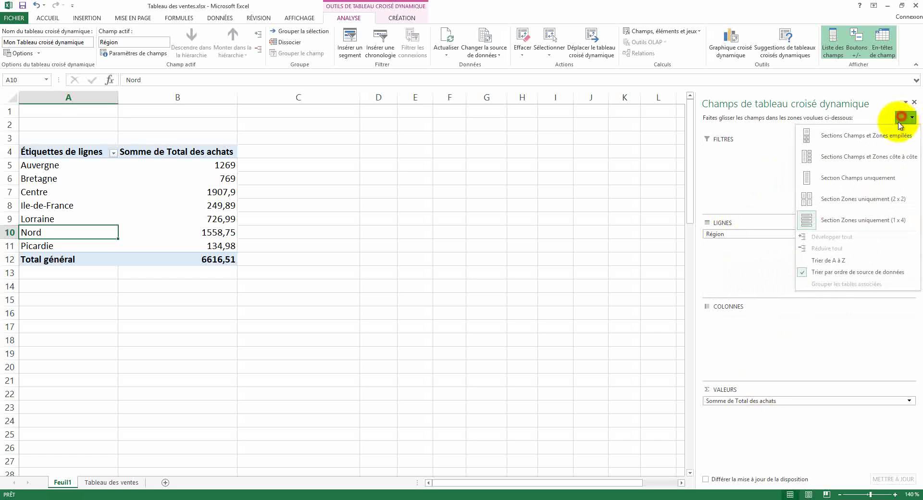
{"action": "left_click", "coordinate": [835, 142]}
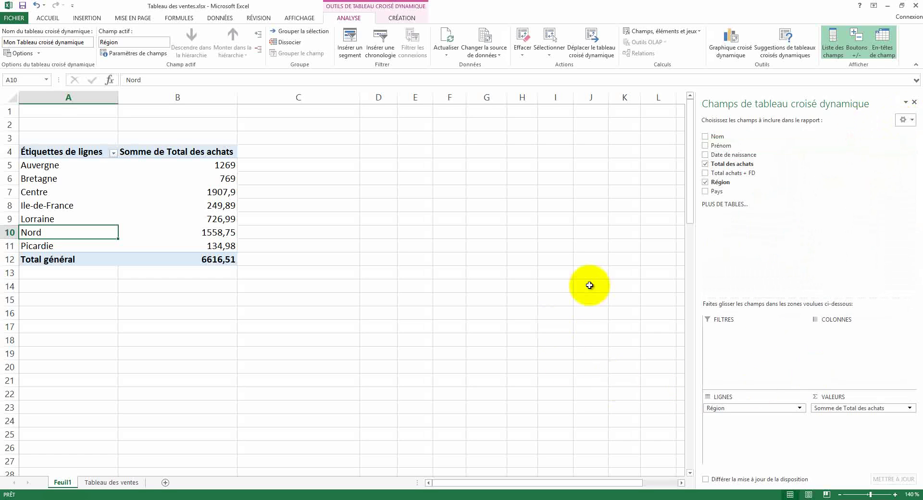